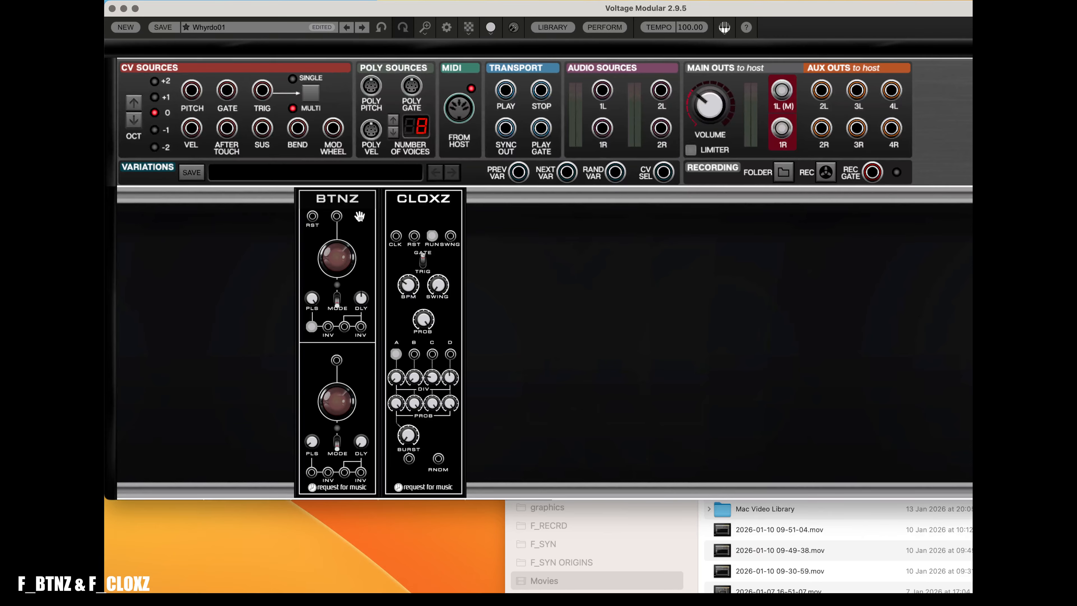
Step: Reconnect the CLOXZ RUN input to the first output of the upper BTNZ section and lower the main output volume
click(343, 262)
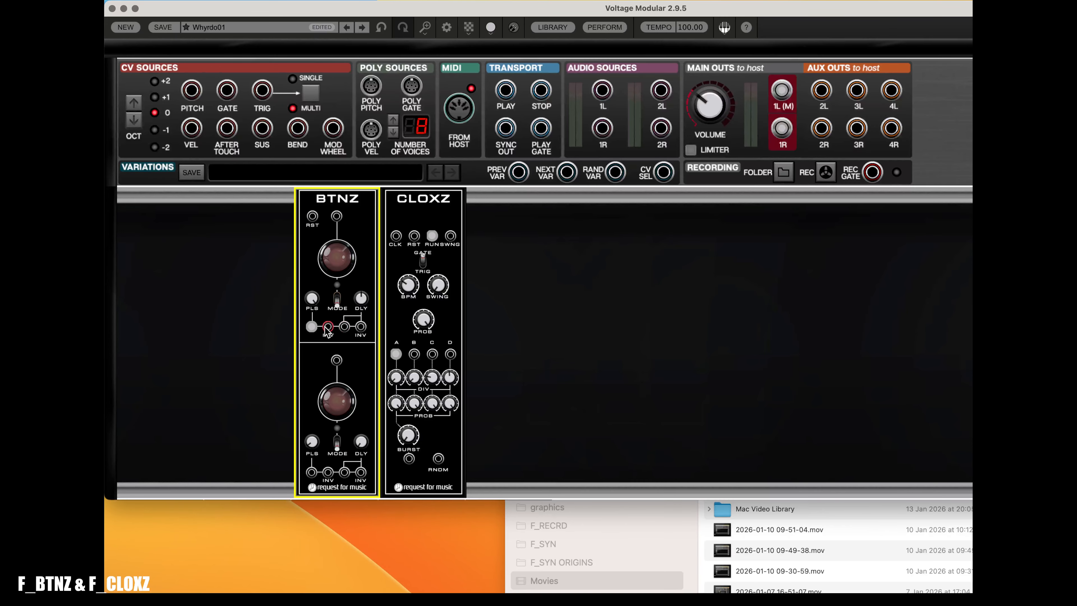
drag(432, 235, 311, 326)
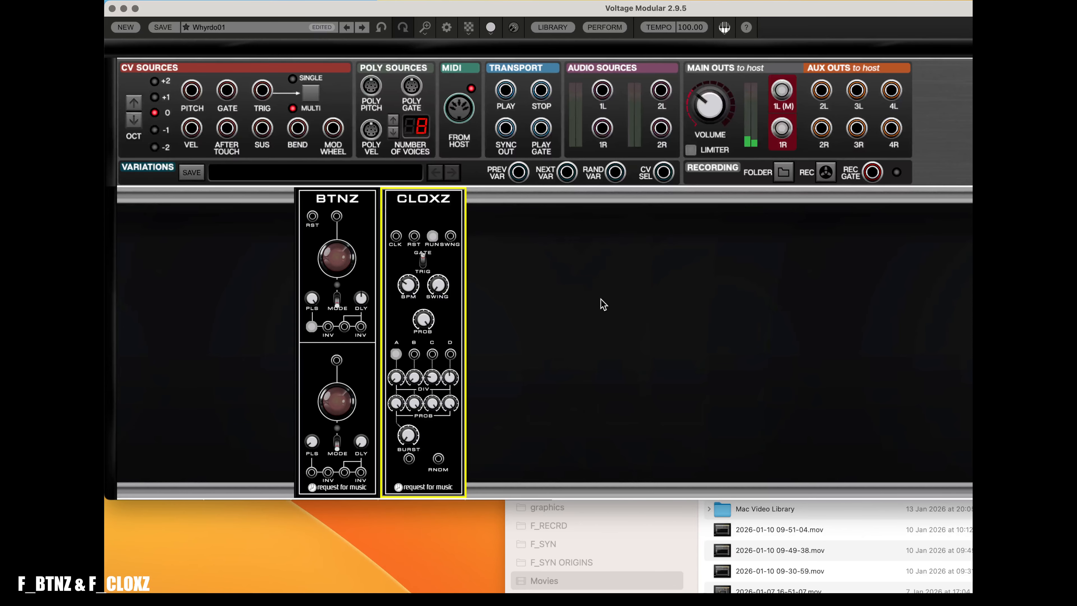
drag(702, 112, 731, 307)
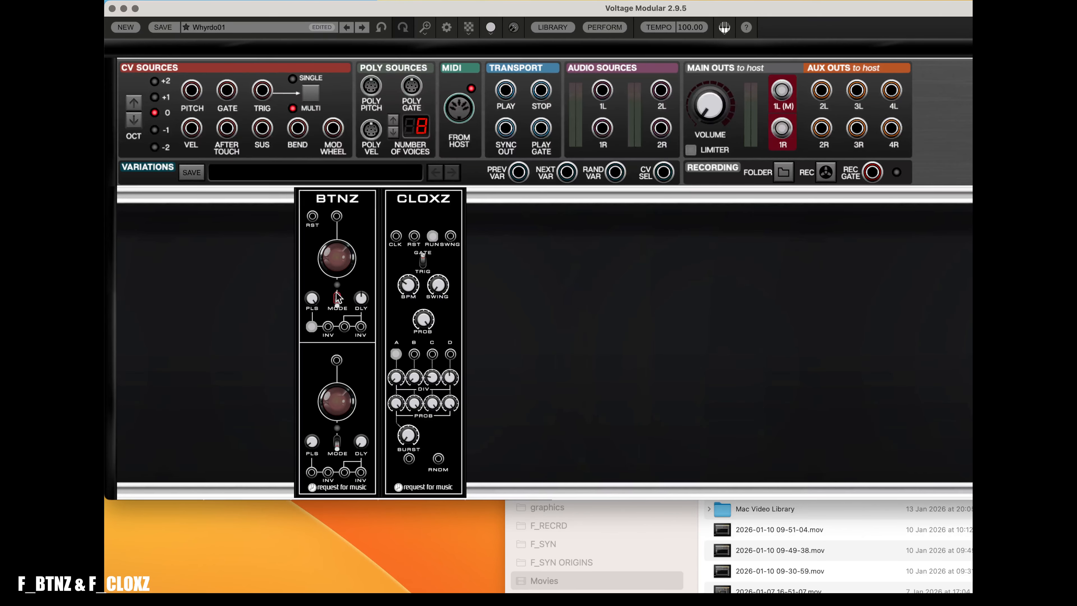
Step: Adjust the pulse length and flip the mode switch of the upper BTNZ section, testing its button
click(337, 264)
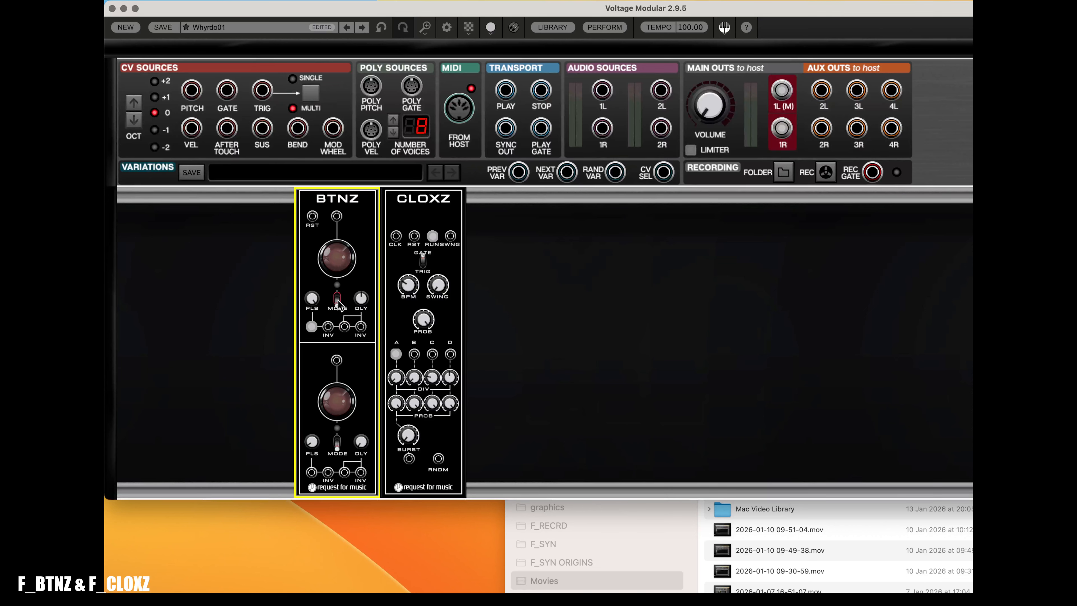
click(338, 259)
drag(311, 300, 459, 582)
click(339, 295)
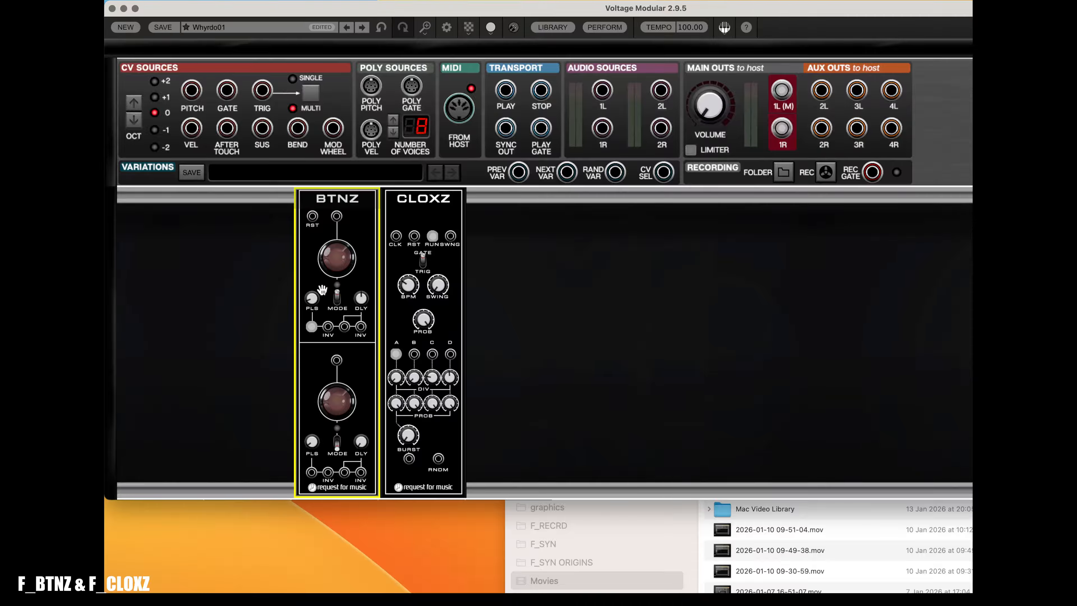
click(341, 257)
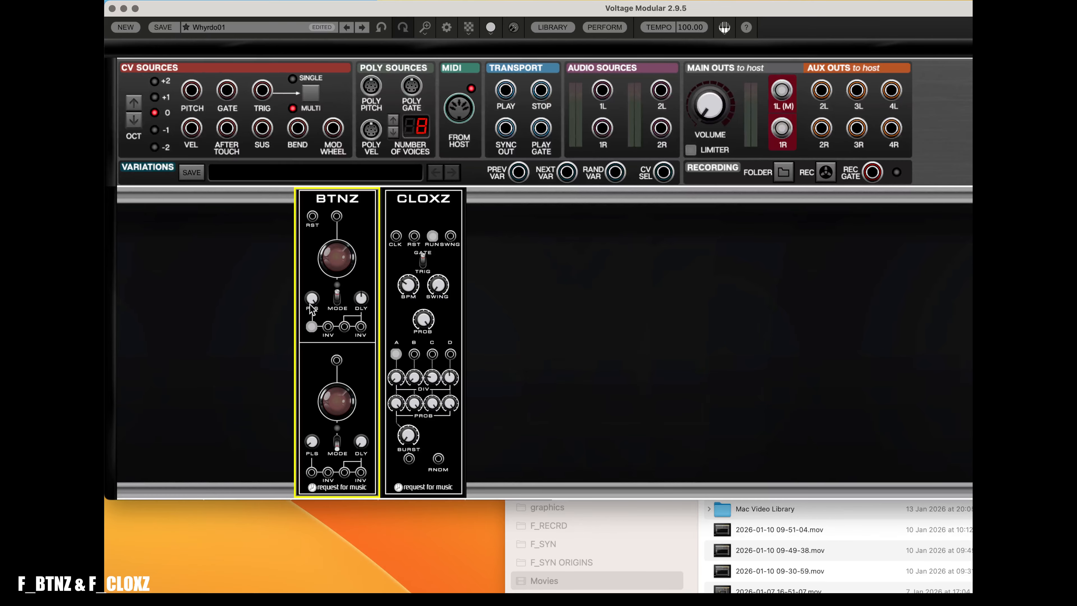
Step: Flip the upper BTNZ section's mode switch back and turn its button on
mouse_move(309, 326)
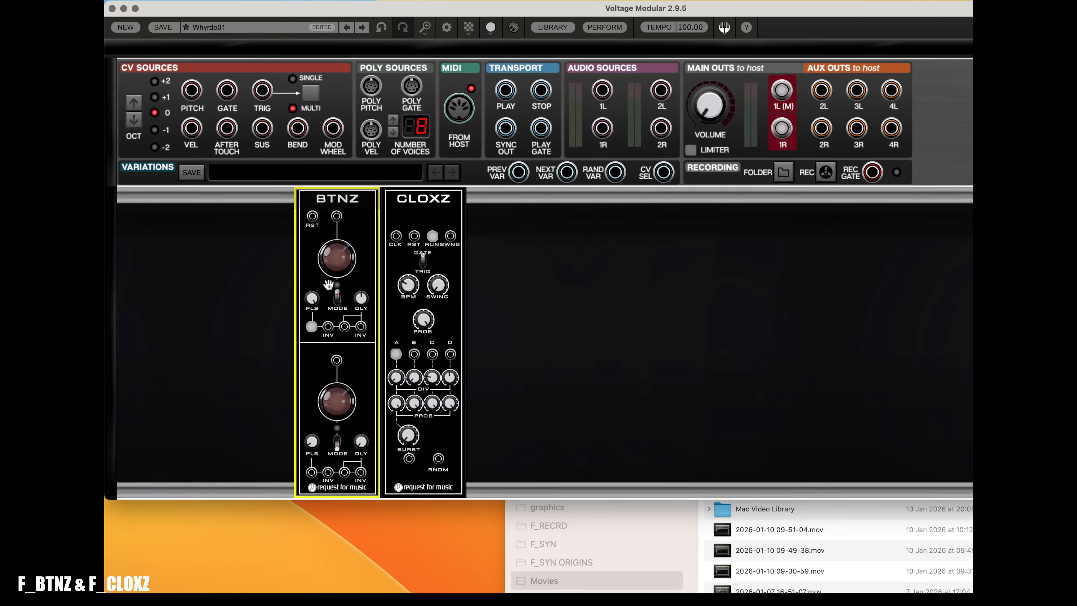
click(342, 268)
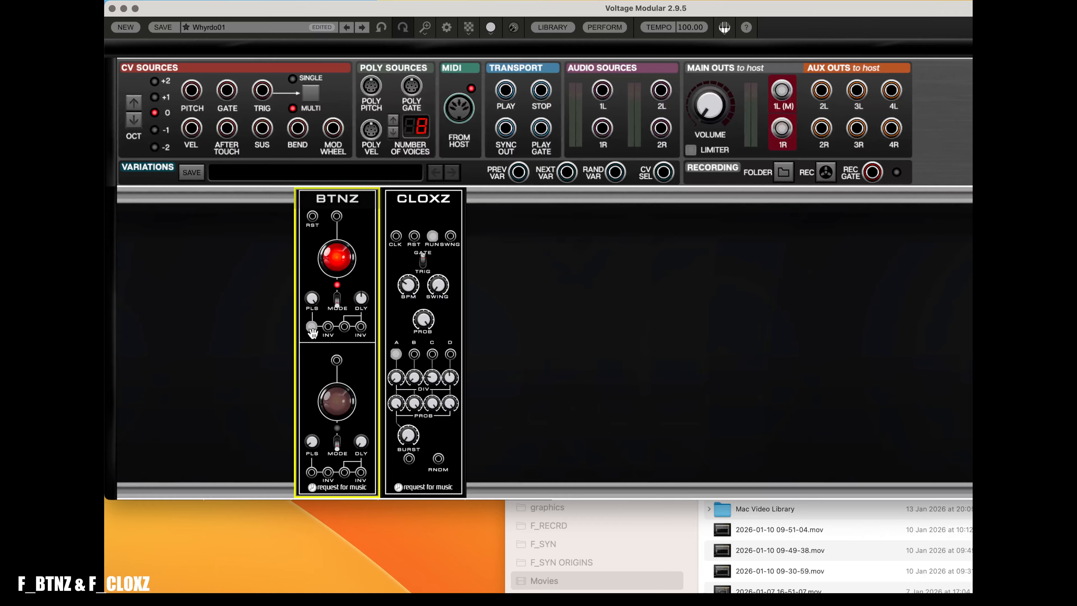
click(345, 270)
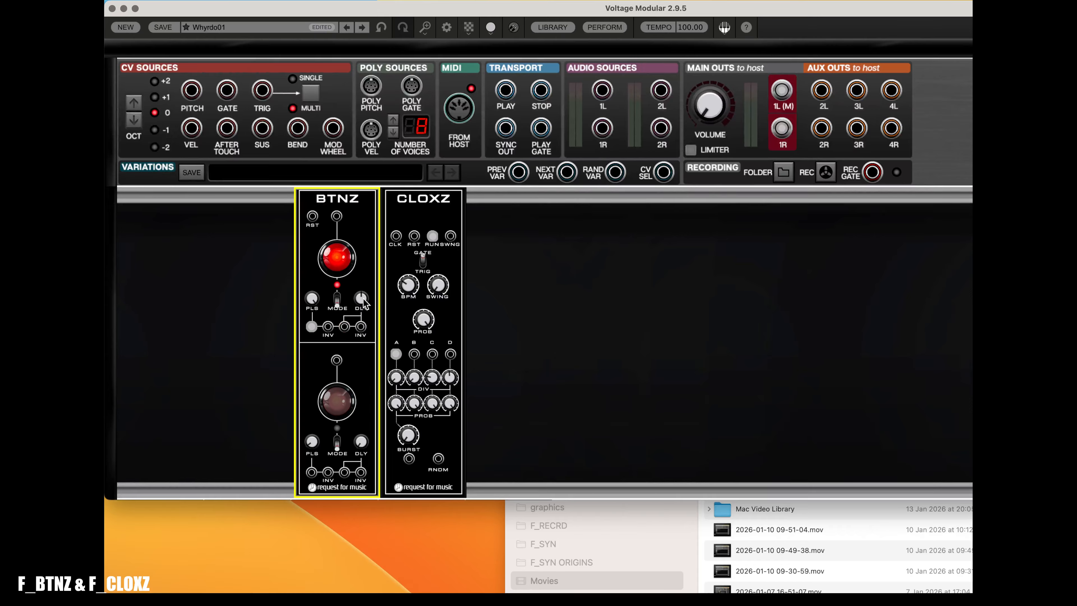
mouse_move(362, 299)
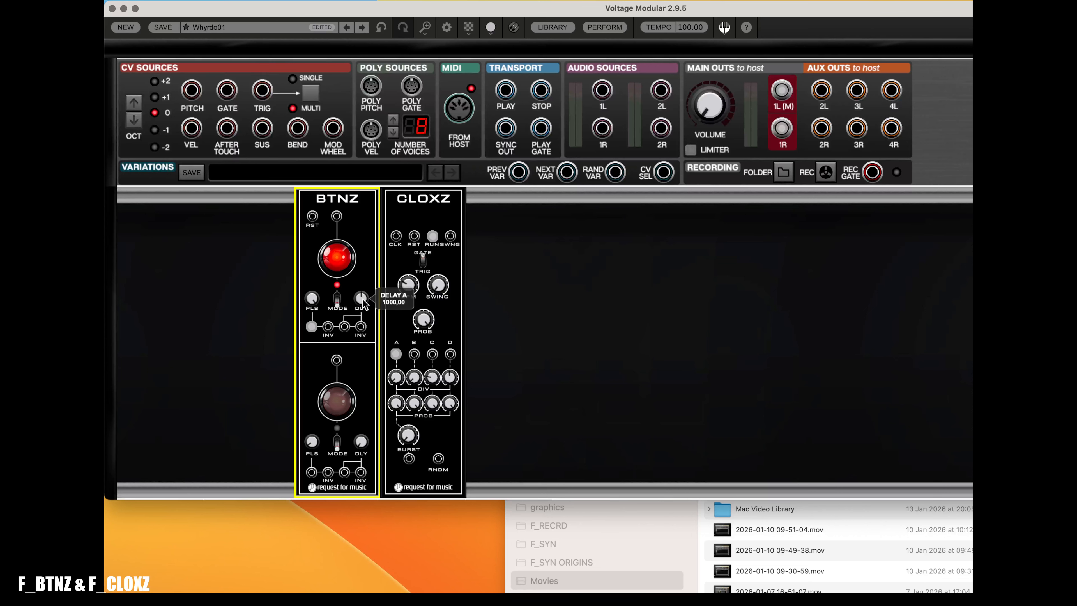
drag(412, 476, 395, 308)
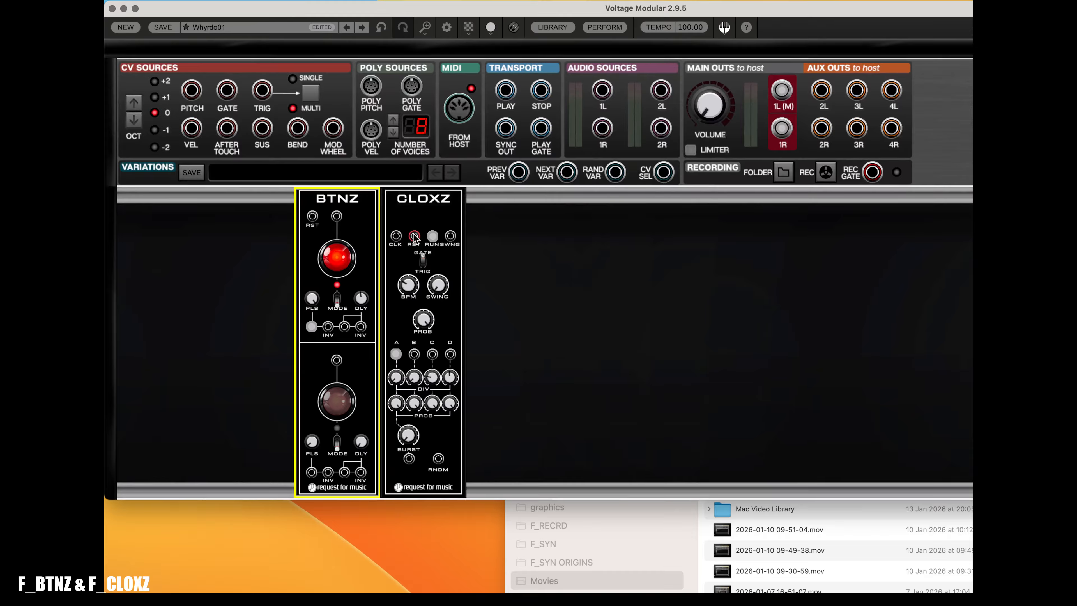
mouse_move(437, 233)
click(335, 258)
Step: Enlarge the Voltage Modular window vertically so that more of the lower rack rows fit
scroll(568, 377, down, 5)
scroll(568, 376, down, 6)
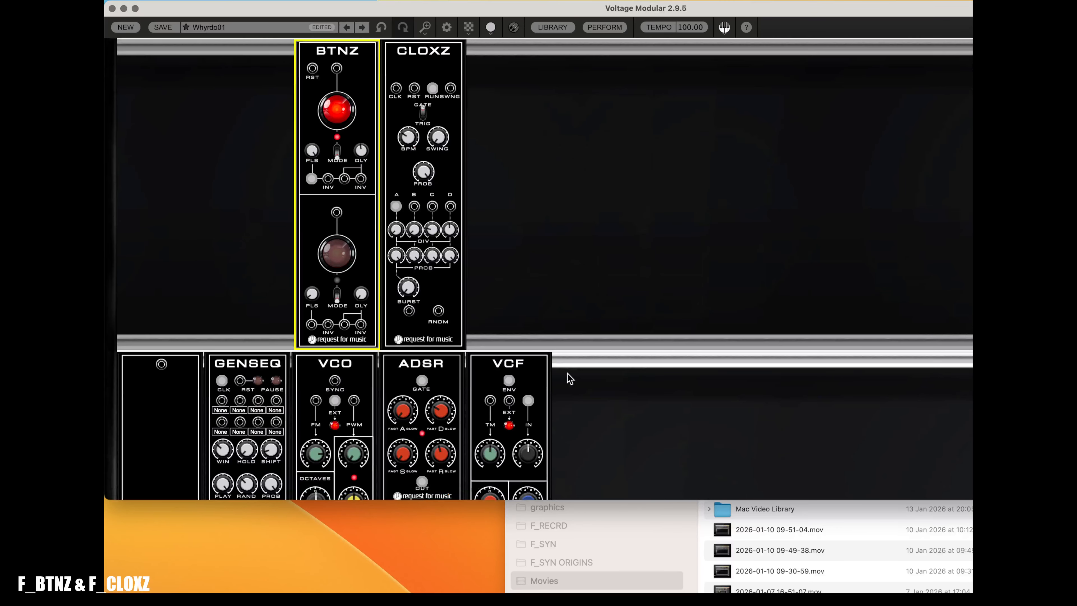
scroll(526, 373, down, 5)
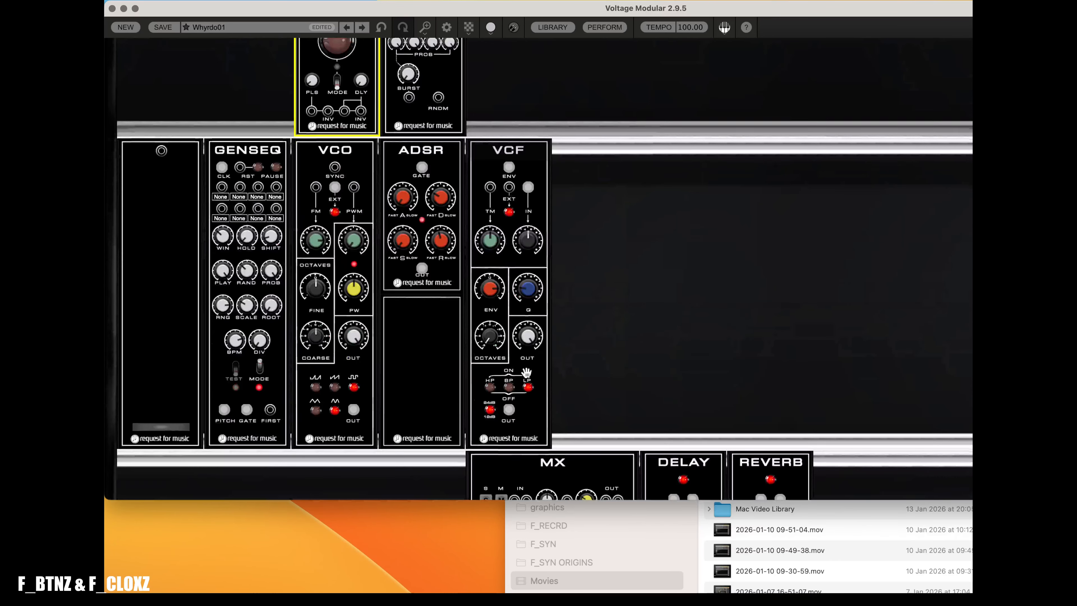
scroll(526, 373, up, 15)
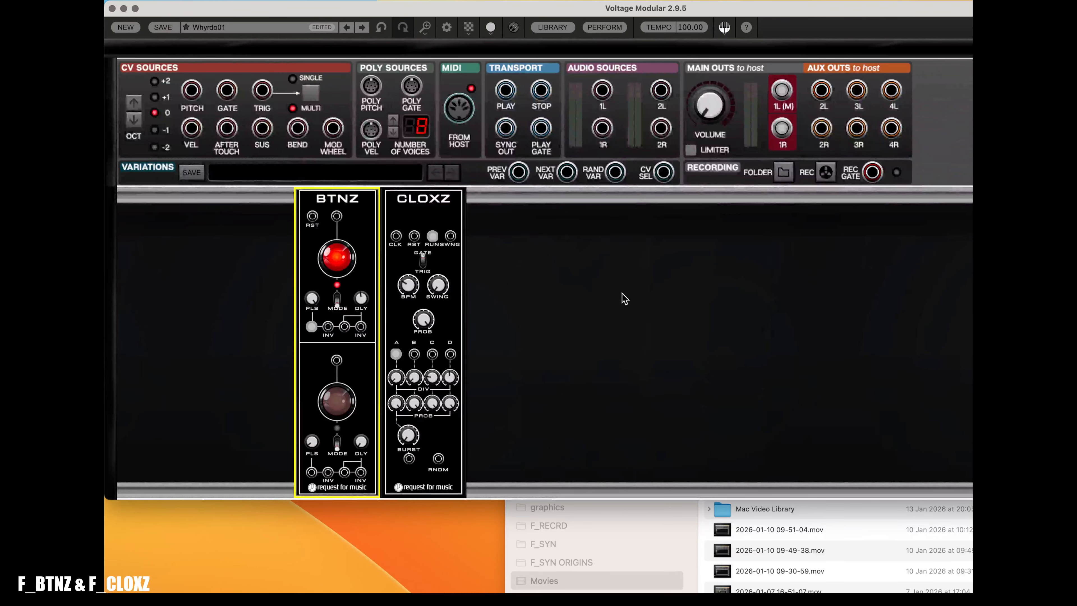
drag(971, 499, 968, 595)
Step: Select the MX, DELAY and REVERB modules together and move them up into the row beside the VCF
scroll(806, 415, down, 8)
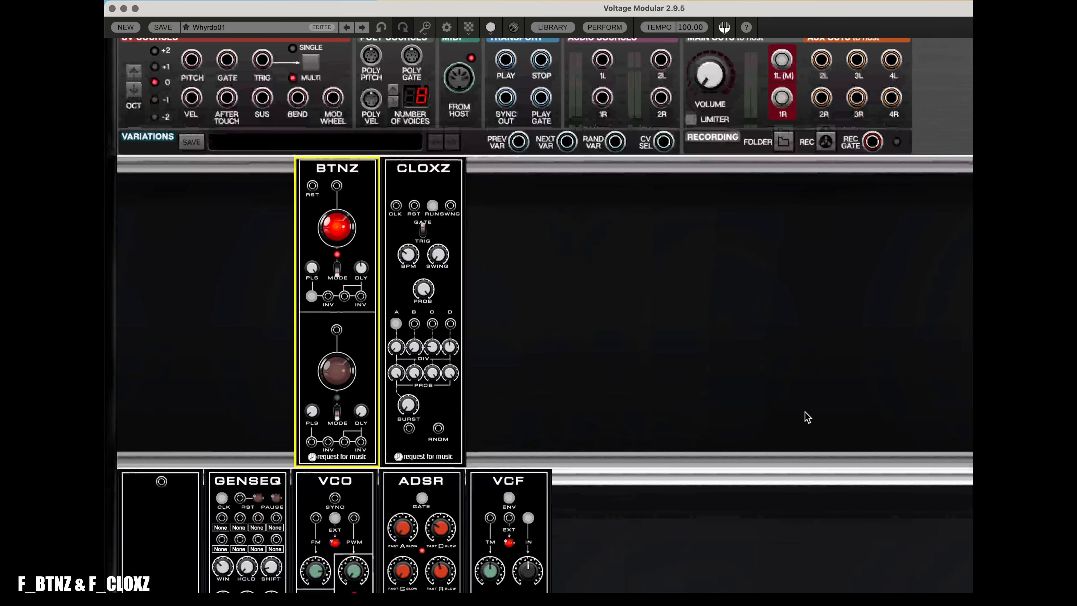
scroll(808, 416, down, 4)
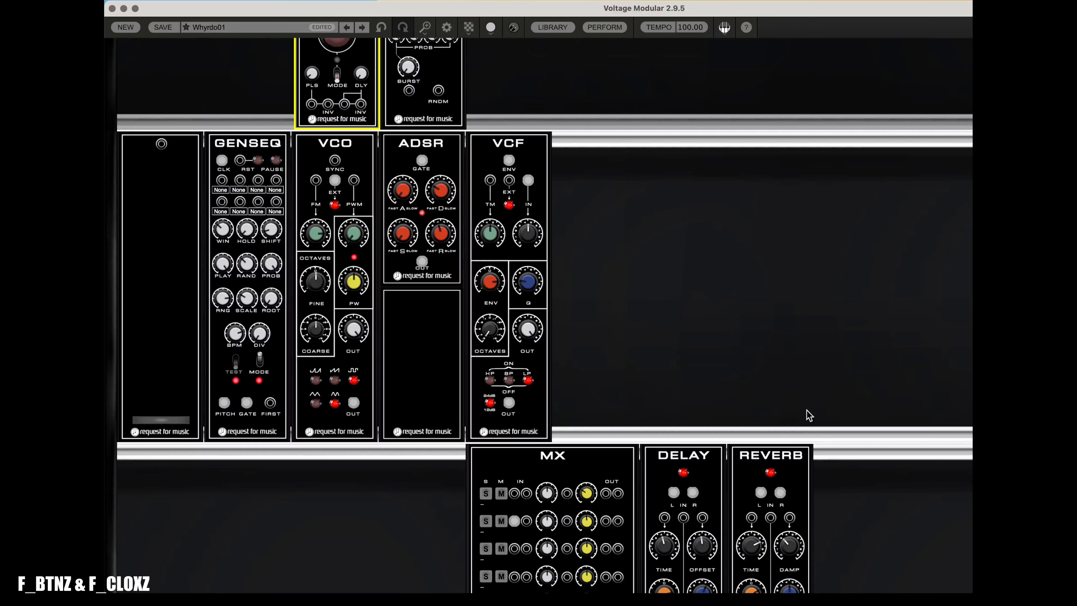
scroll(808, 414, down, 1)
drag(402, 461, 814, 448)
drag(619, 449, 703, 136)
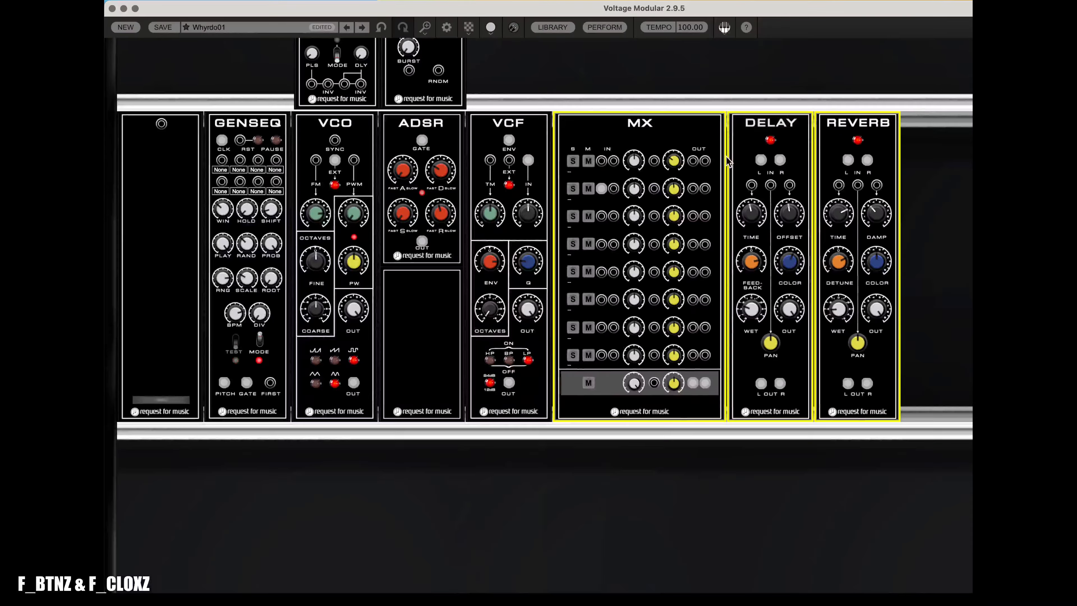
Step: Unplug the cable from the first input of the second MX channel
scroll(251, 225, up, 4)
scroll(251, 225, up, 4)
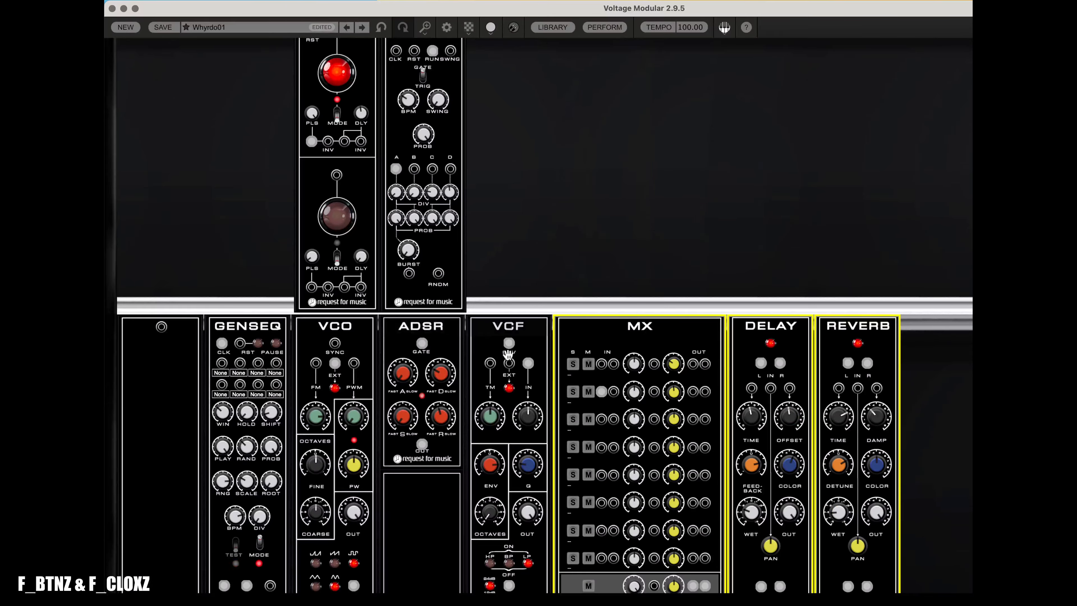
scroll(508, 355, down, 1)
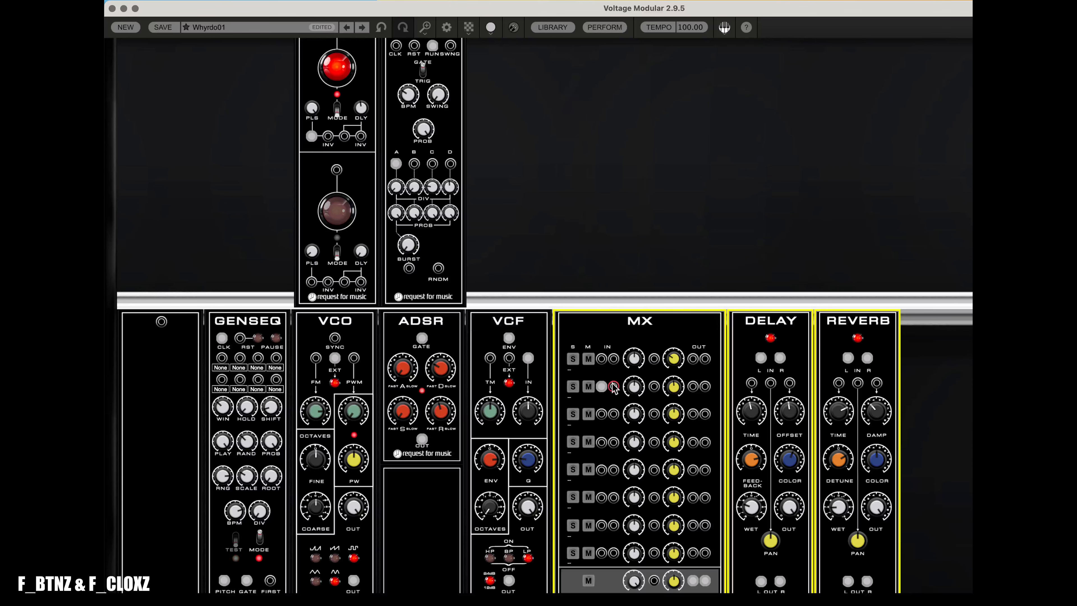
drag(601, 386, 610, 369)
Step: Show the patch cables and trace the routing from BTNZ and CLOXZ through GENSEQ, VCO, ADSR and VCF
scroll(802, 359, down, 1)
scroll(827, 362, up, 10)
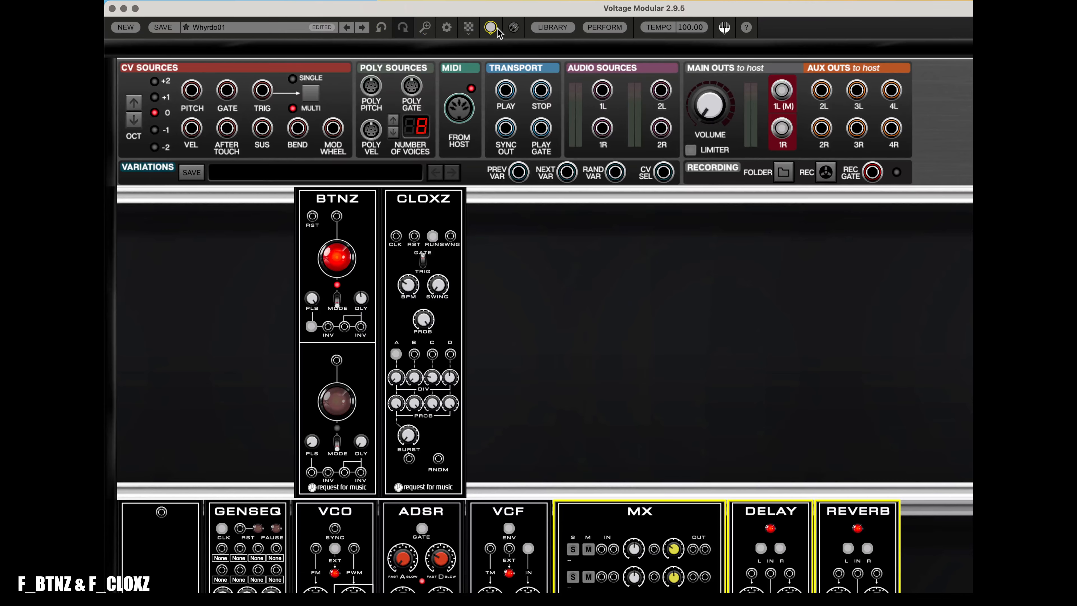
click(514, 27)
scroll(589, 282, down, 1)
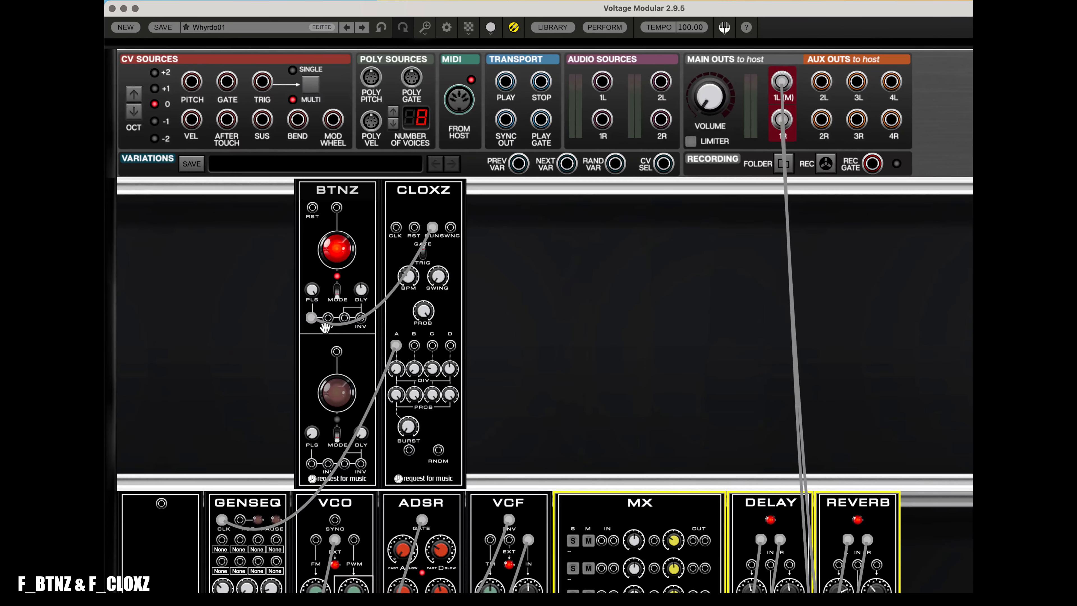
scroll(401, 326, down, 5)
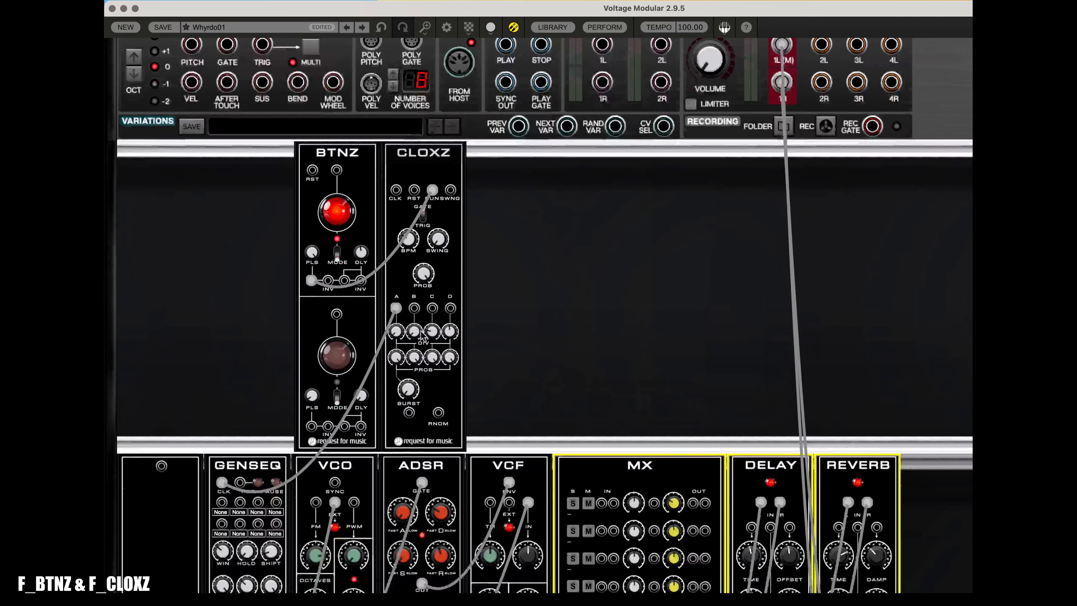
scroll(404, 309, down, 4)
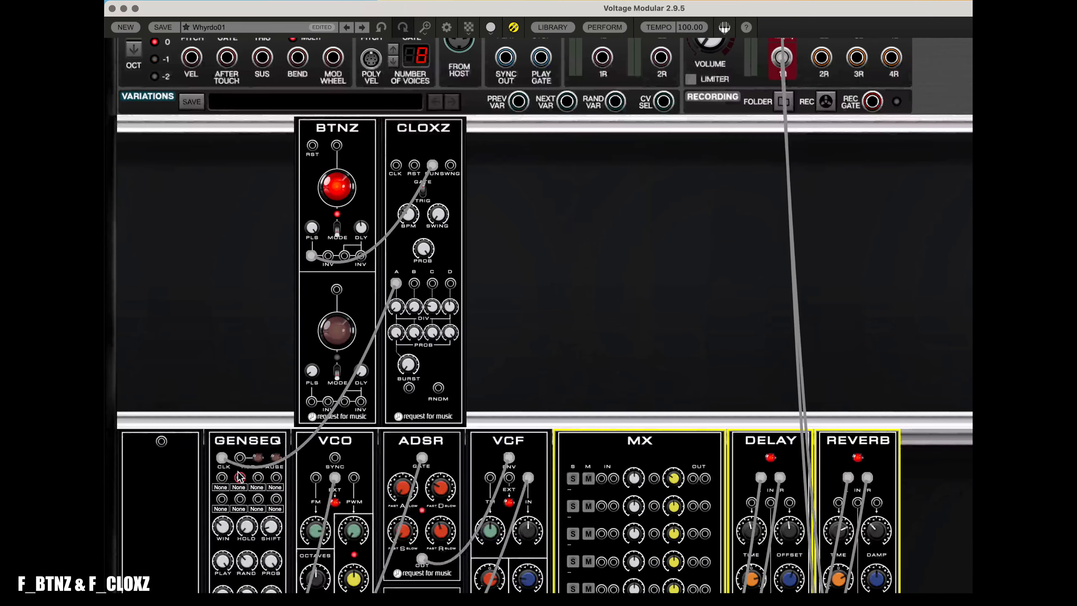
scroll(243, 458, down, 9)
scroll(252, 435, down, 10)
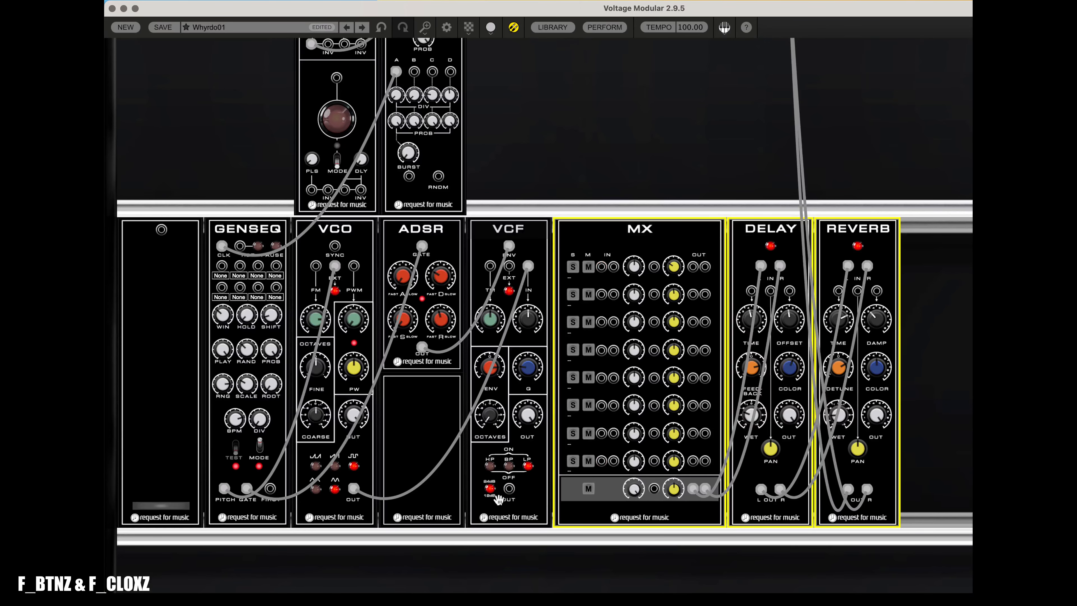
scroll(648, 409, up, 8)
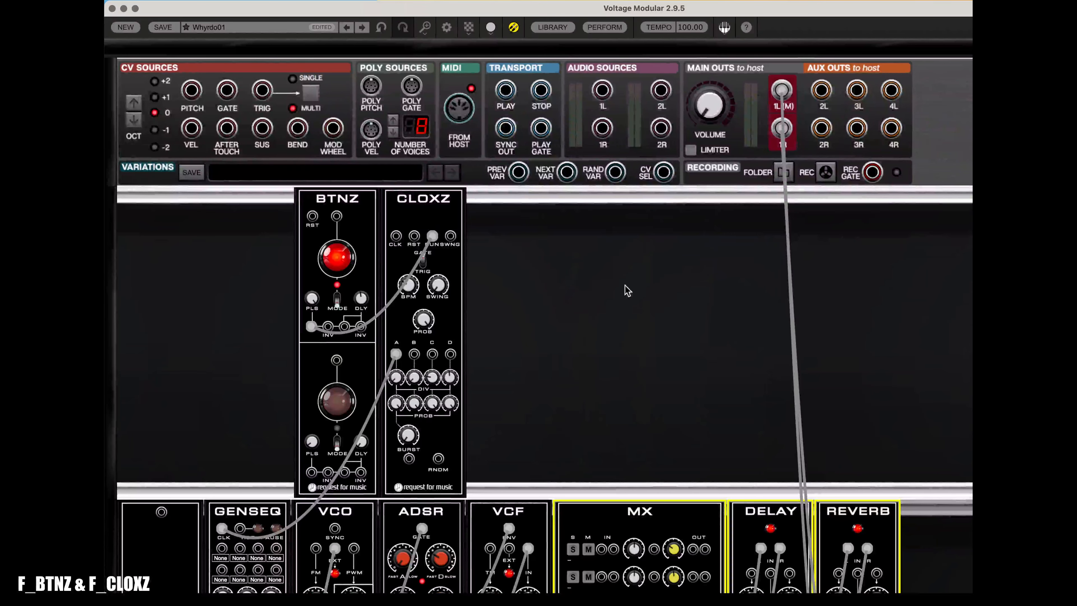
Step: Set the main output volume to about 0.7 dB and switch off the upper BTNZ button
drag(721, 104, 735, 6)
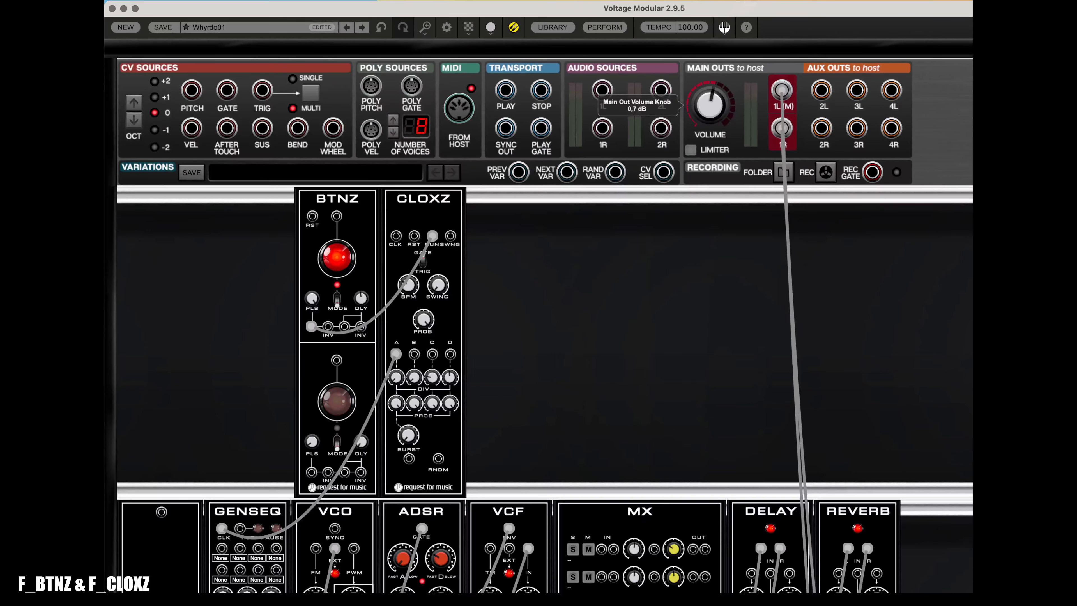
click(345, 259)
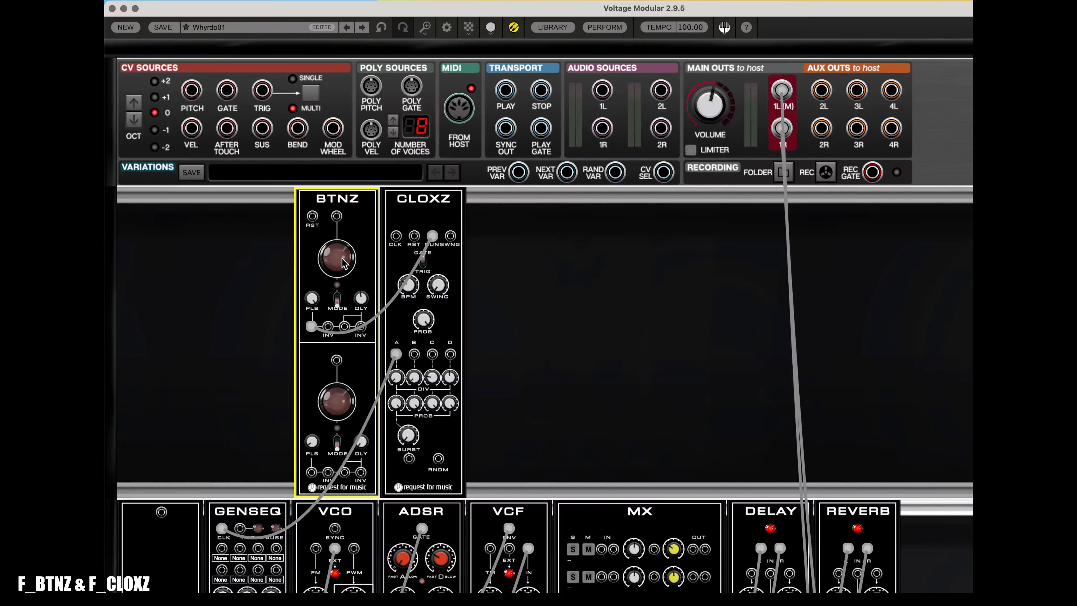
scroll(521, 299, down, 3)
scroll(521, 299, up, 3)
Step: Patch the VCF output into the first input of MX channel 1 and switch on the upper BTNZ button
scroll(524, 475, down, 3)
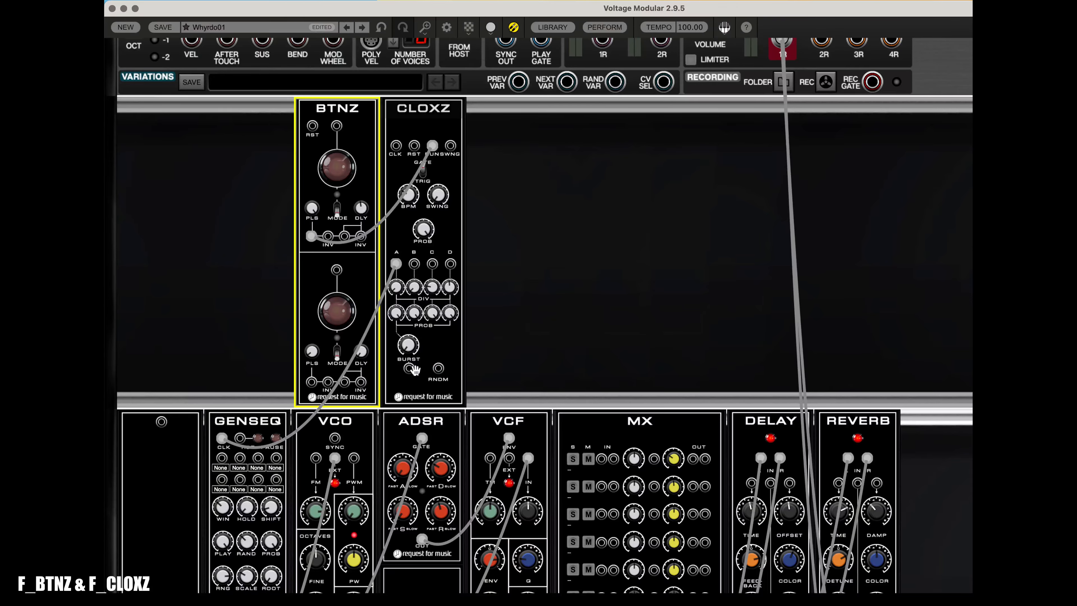
scroll(521, 546, down, 5)
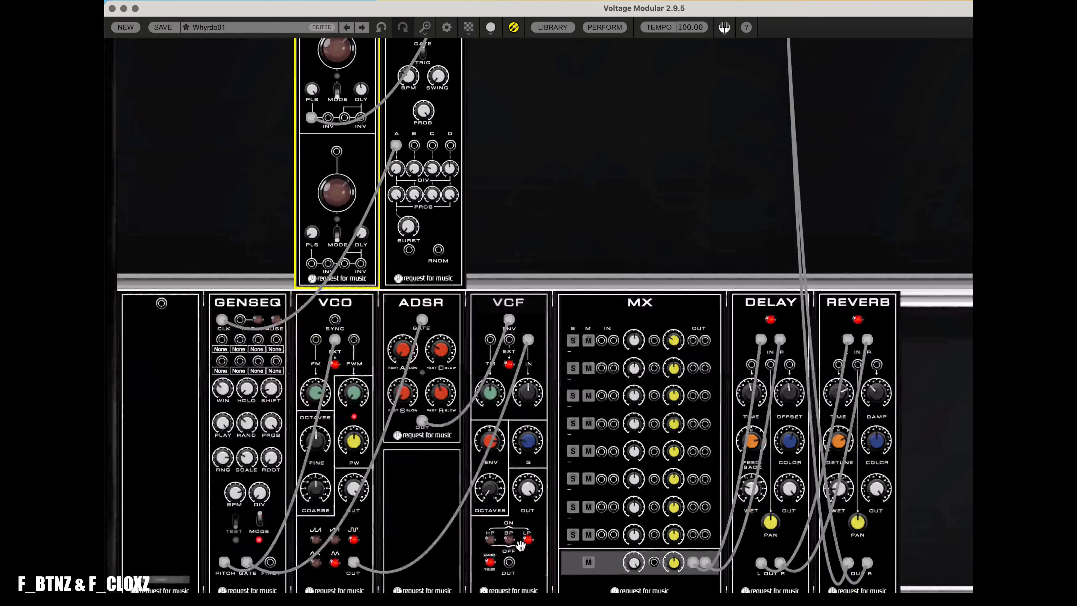
drag(508, 561, 601, 339)
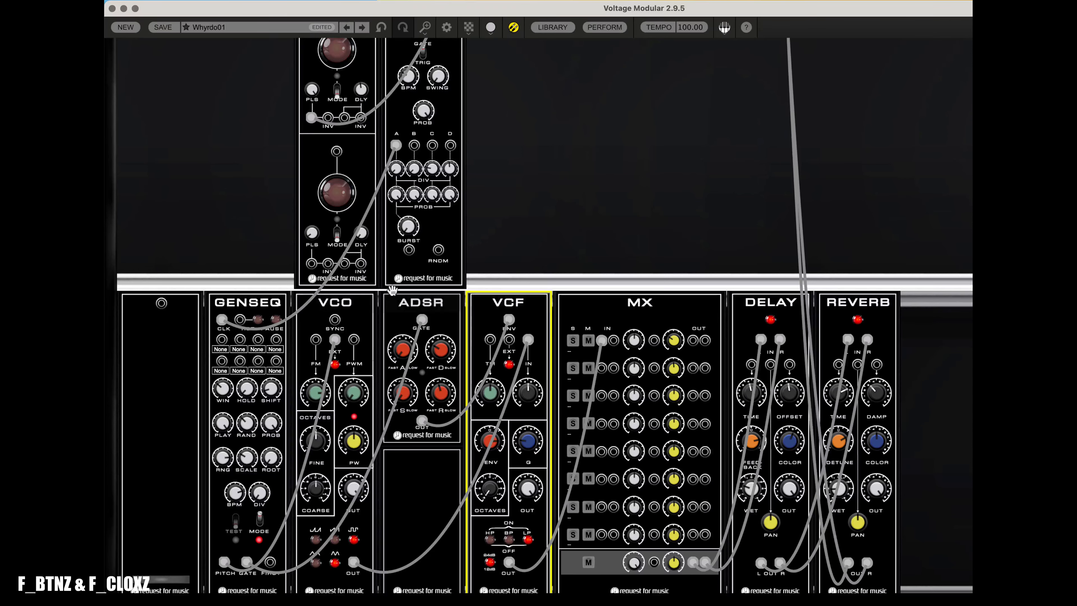
scroll(436, 241, up, 8)
click(370, 252)
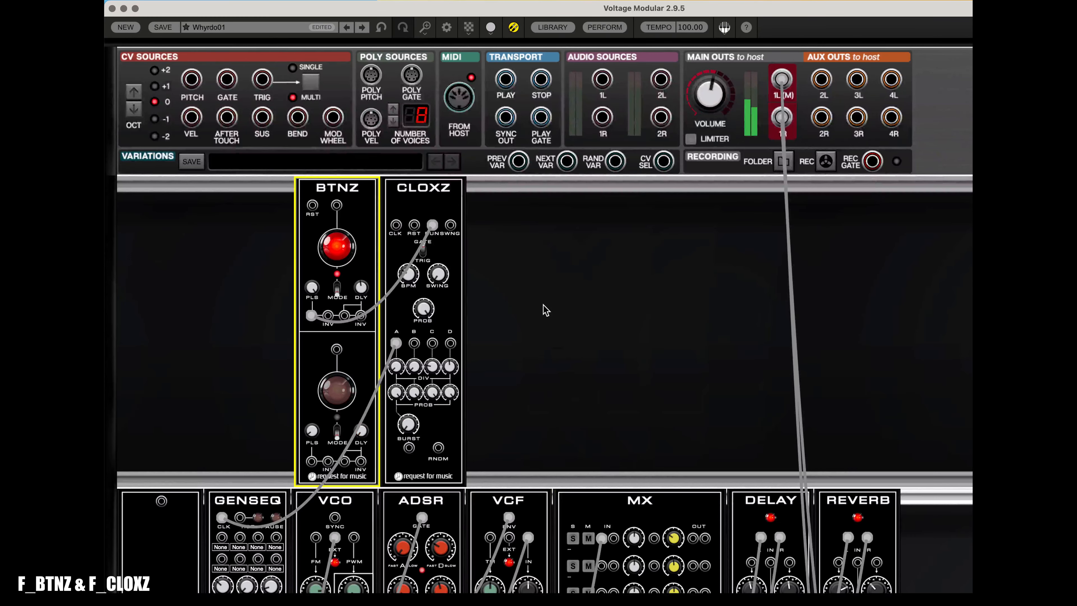
Step: Adjust the GENSEQ module's internal clock to 206.1 BPM
scroll(545, 310, down, 2)
scroll(545, 309, down, 1)
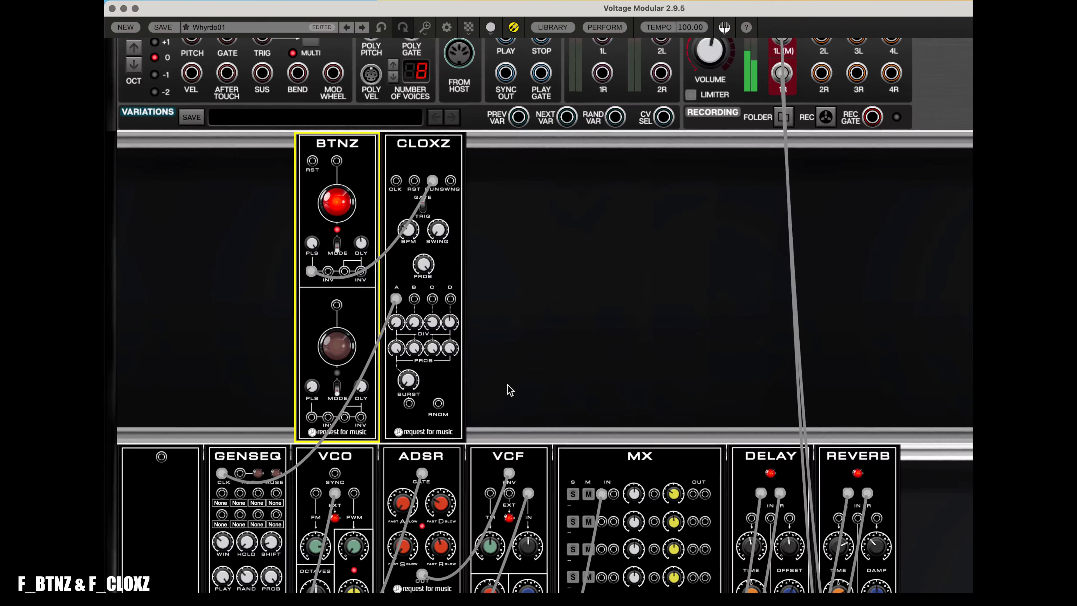
scroll(241, 455, down, 7)
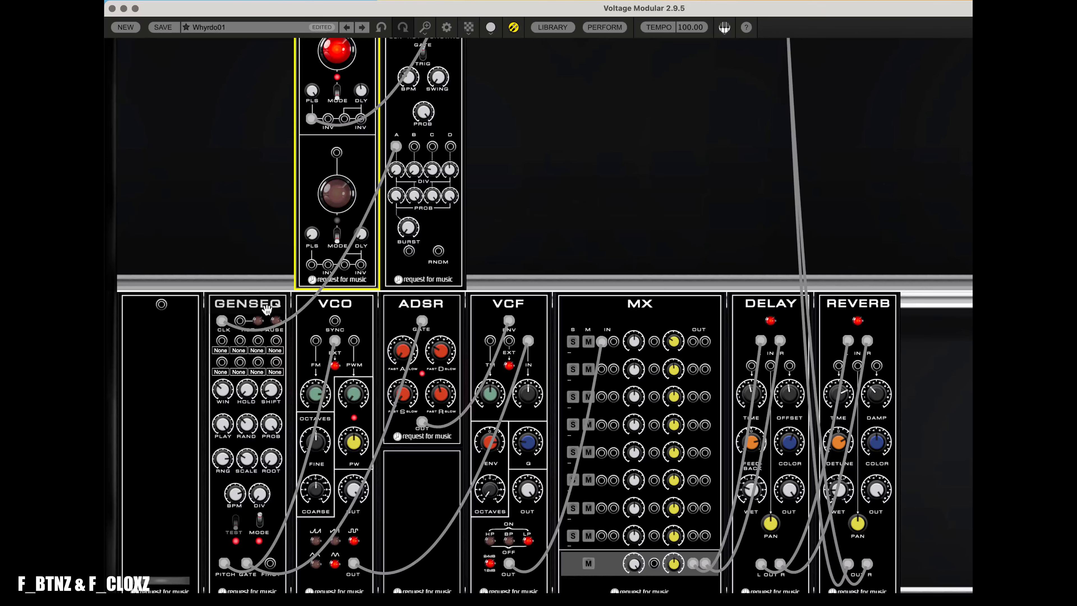
click(222, 397)
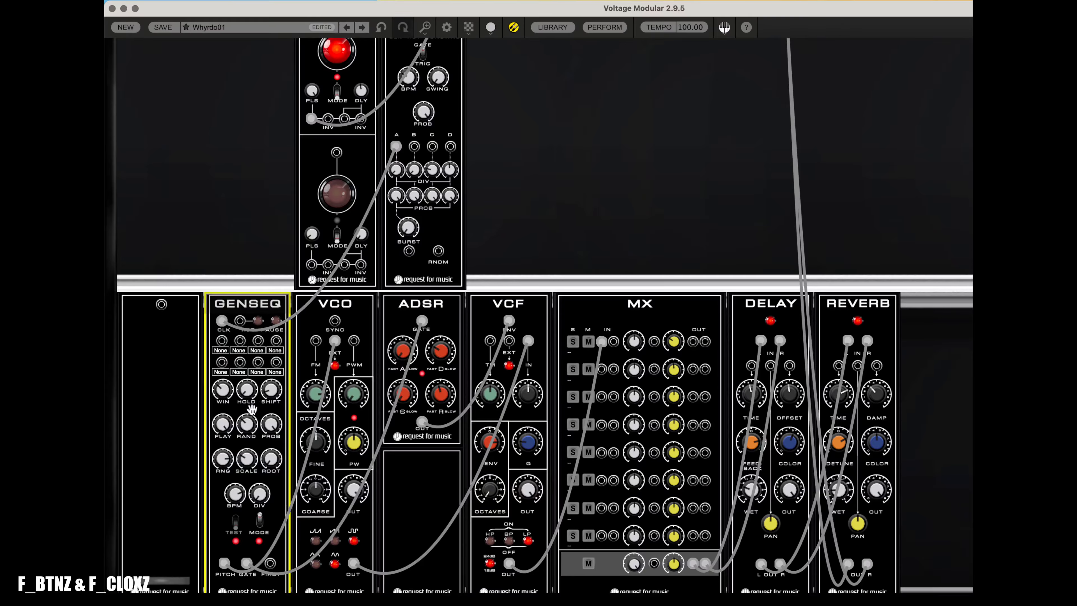
drag(240, 497, 240, 528)
scroll(416, 216, up, 1)
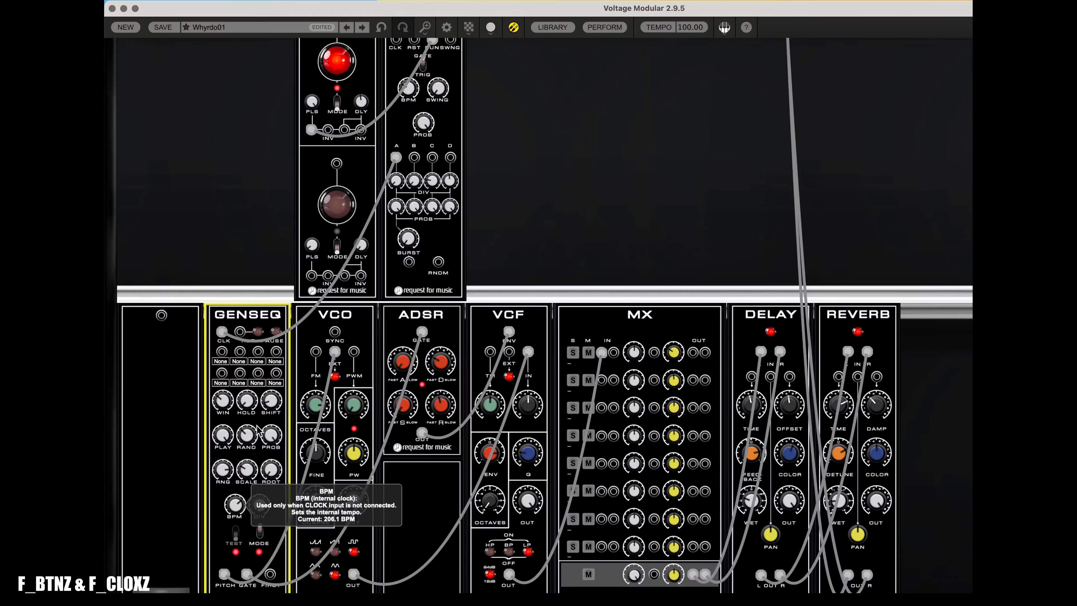
Step: Adjust the internal tempo on CLOXZ around 110 BPM and try GENSEQ's own BPM knob for comparison
scroll(466, 207, up, 2)
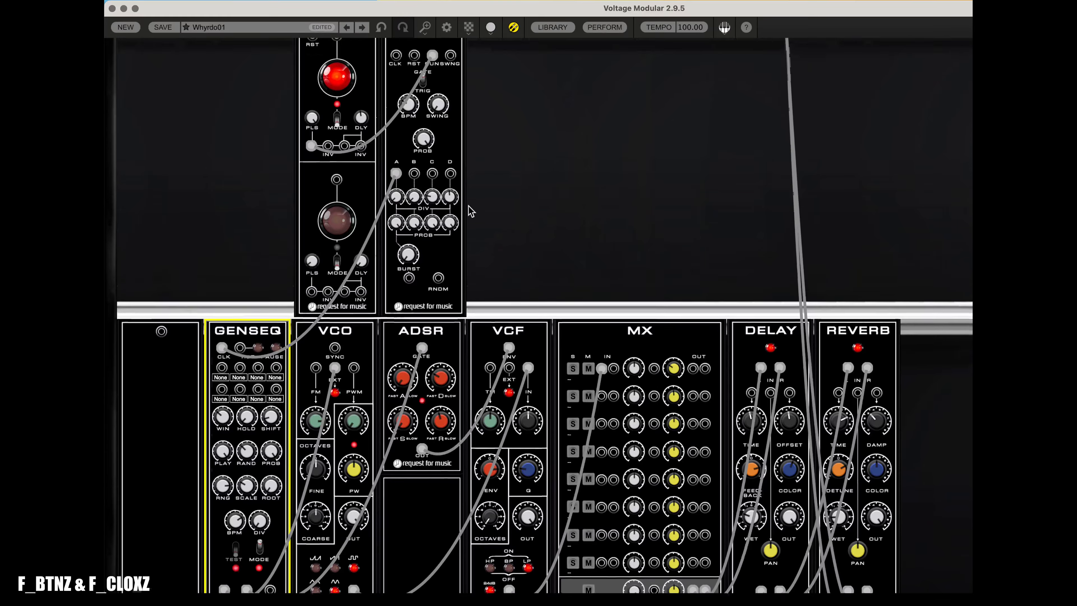
click(411, 122)
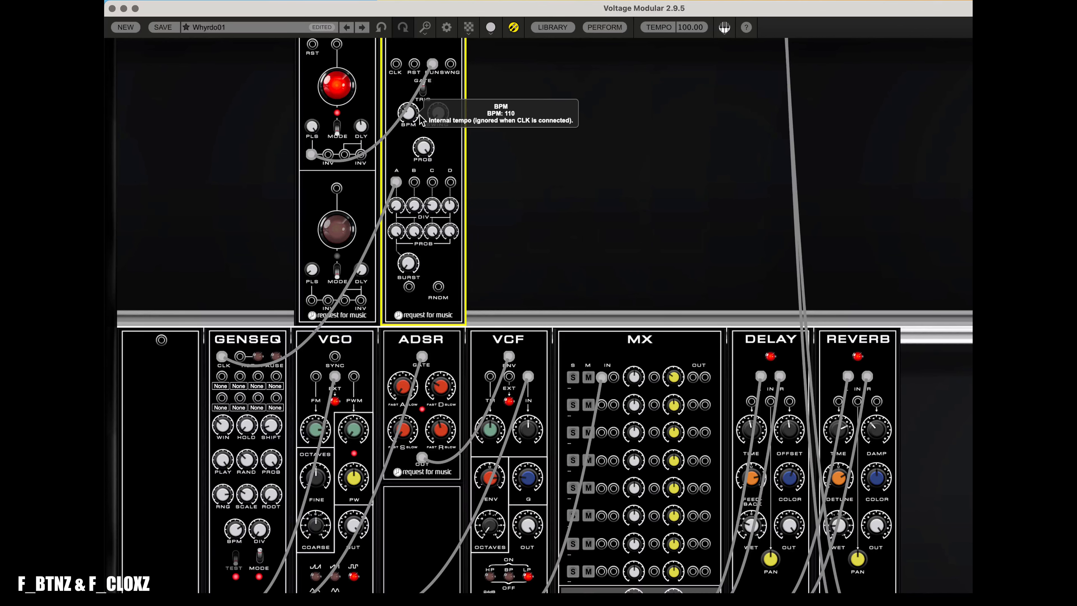
scroll(535, 198, up, 4)
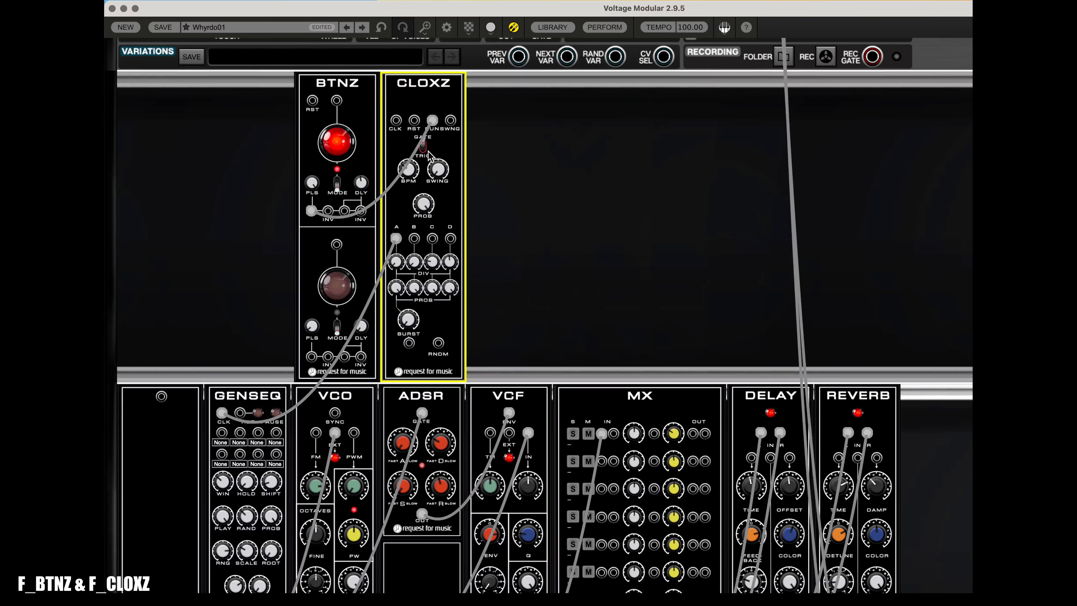
click(236, 580)
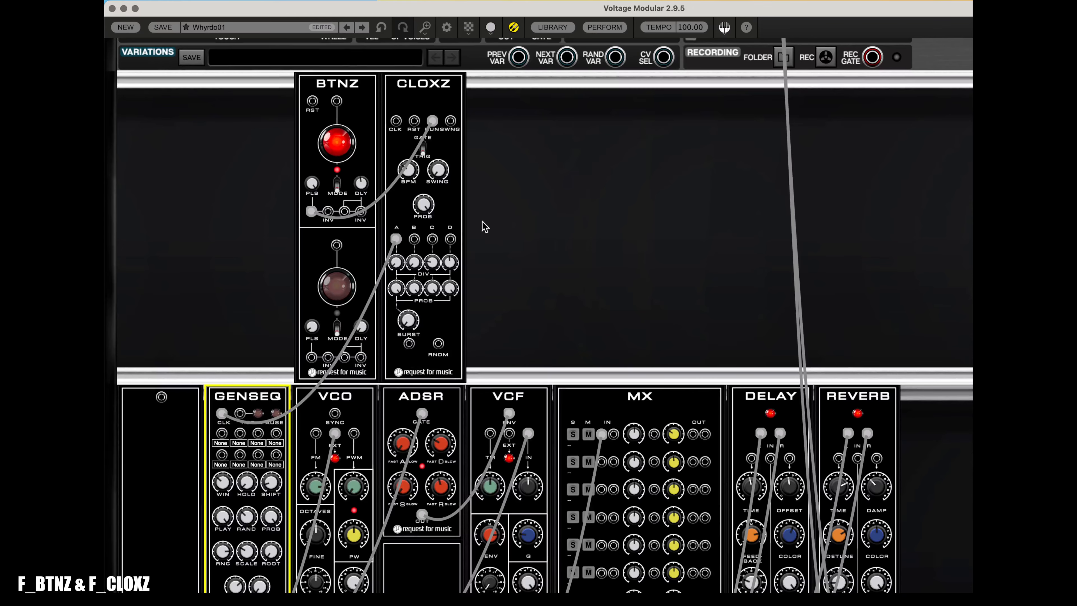
click(411, 173)
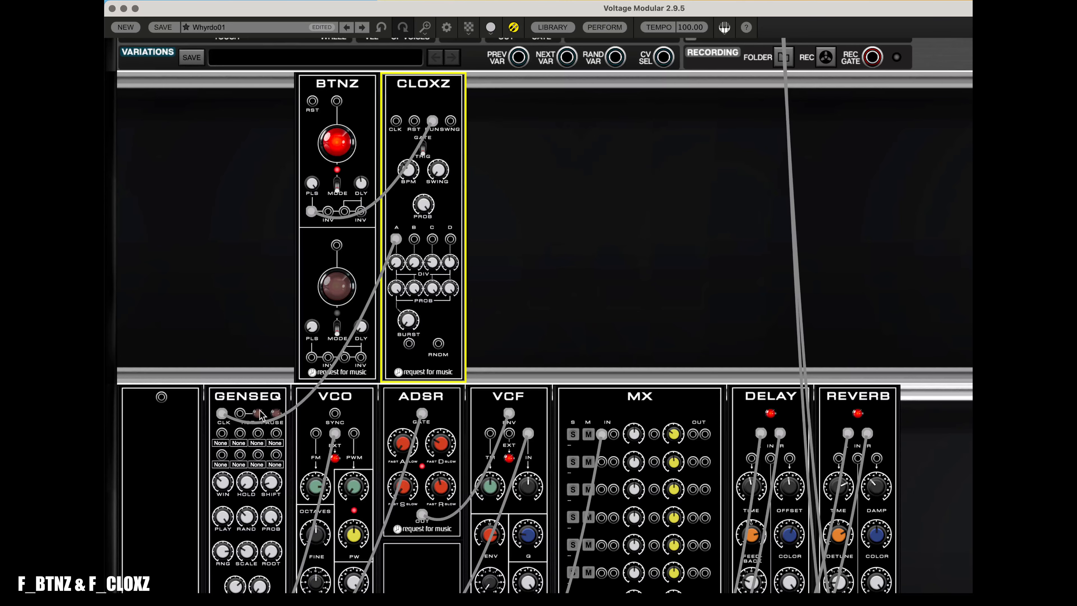
Step: Switch off the upper BTNZ button to stop the clock feeding GENSEQ
scroll(505, 284, down, 3)
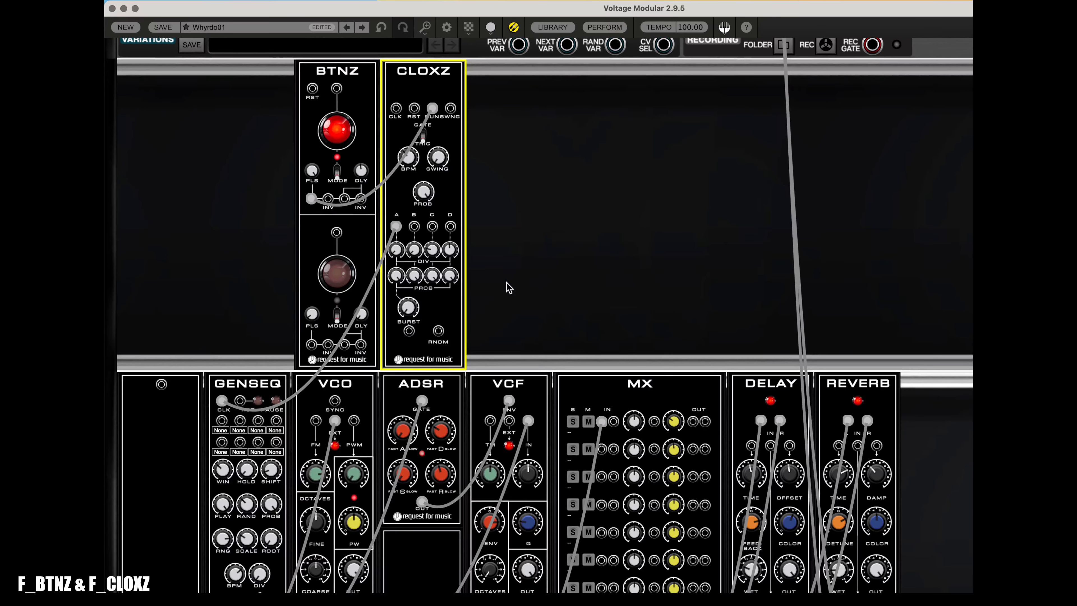
scroll(500, 283, down, 2)
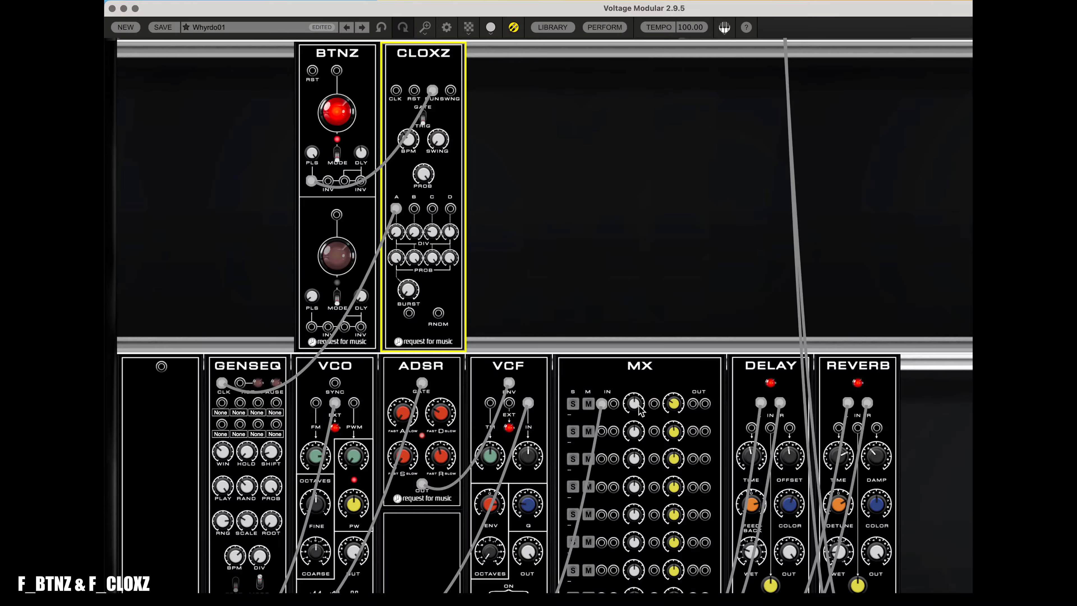
click(639, 429)
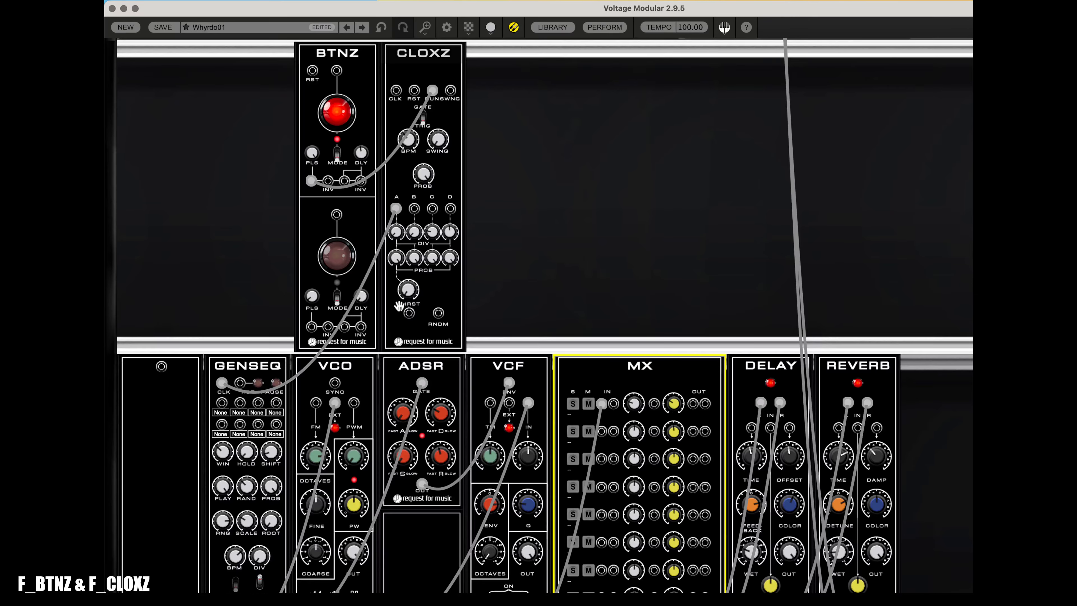
click(412, 298)
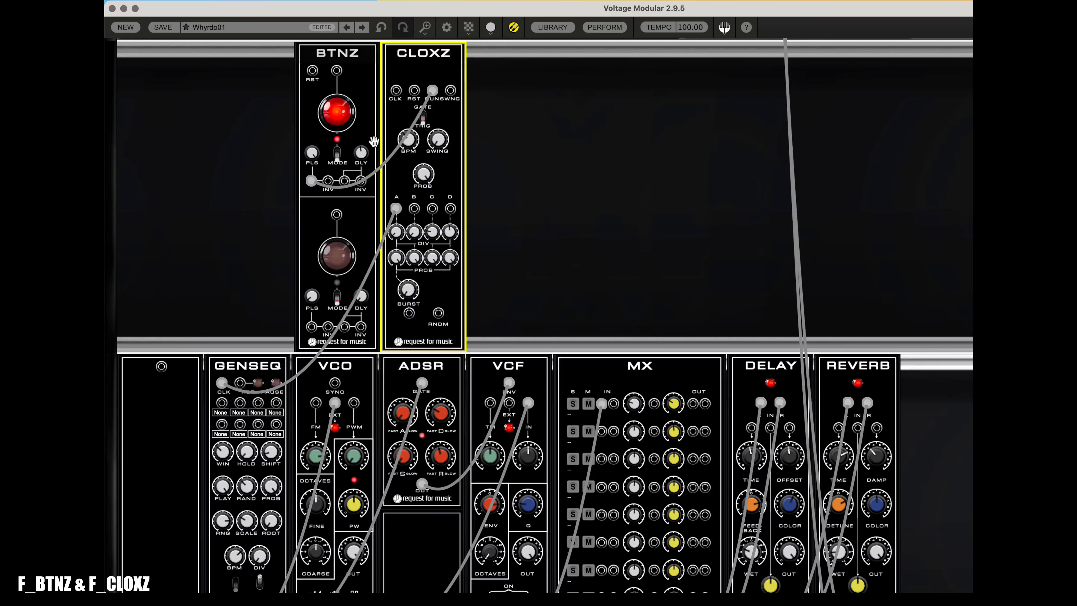
click(350, 114)
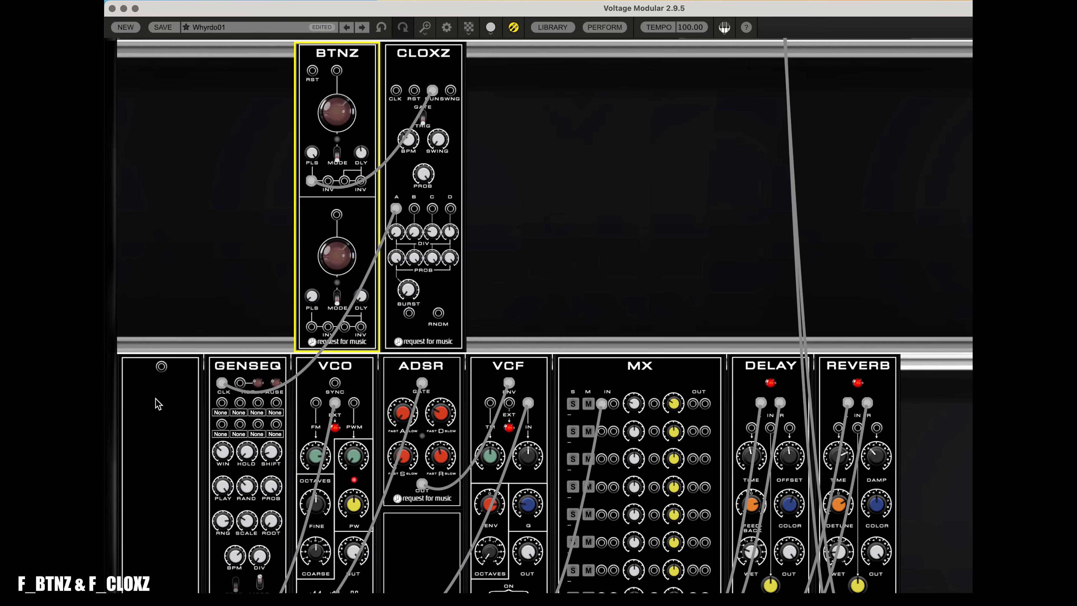
click(153, 406)
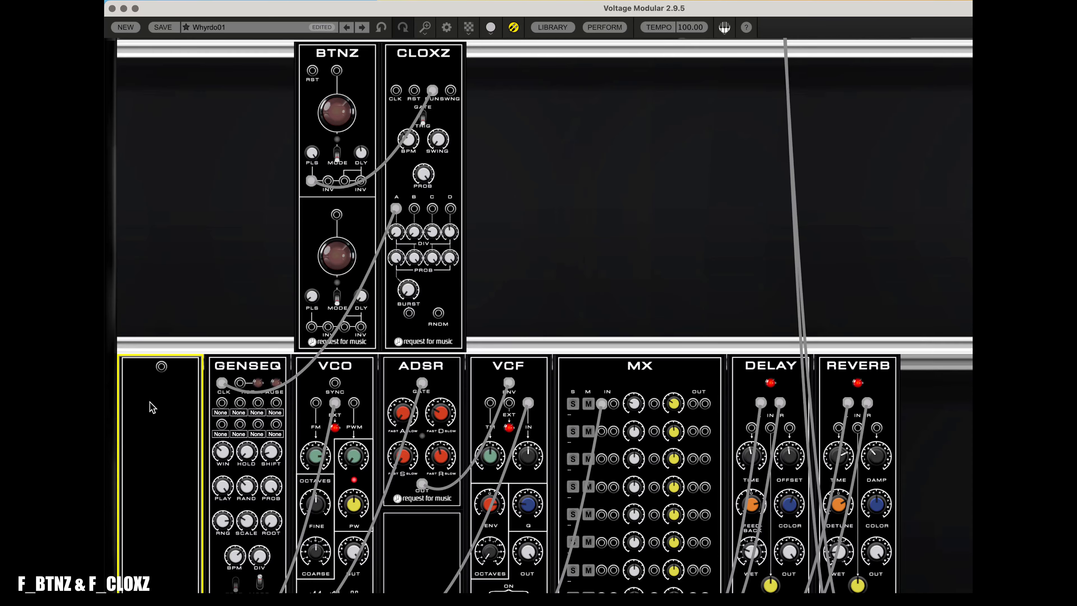
click(251, 412)
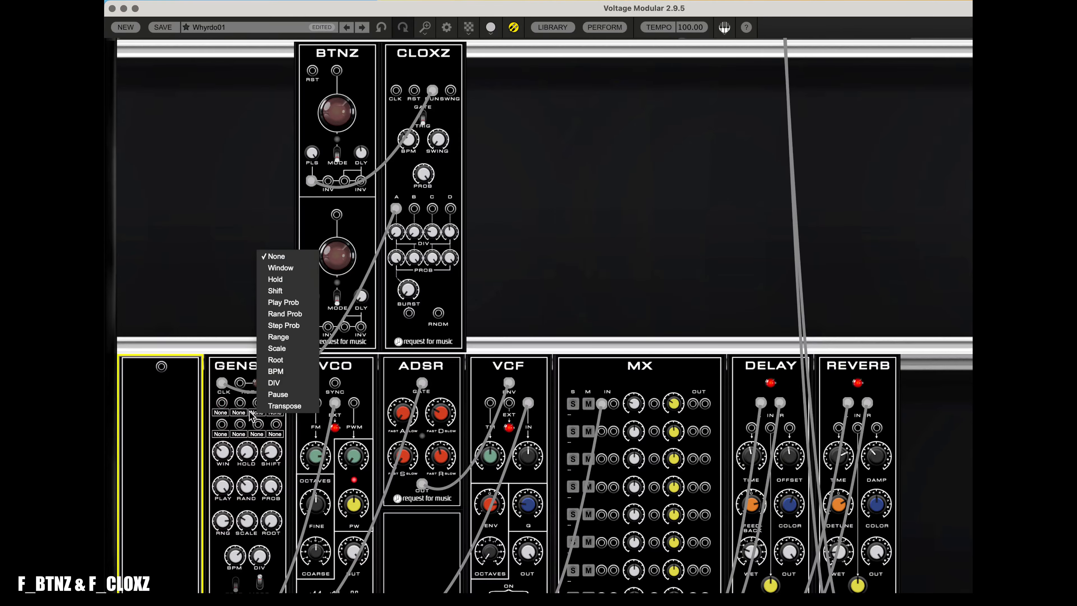
click(234, 410)
click(189, 394)
shift+click(212, 392)
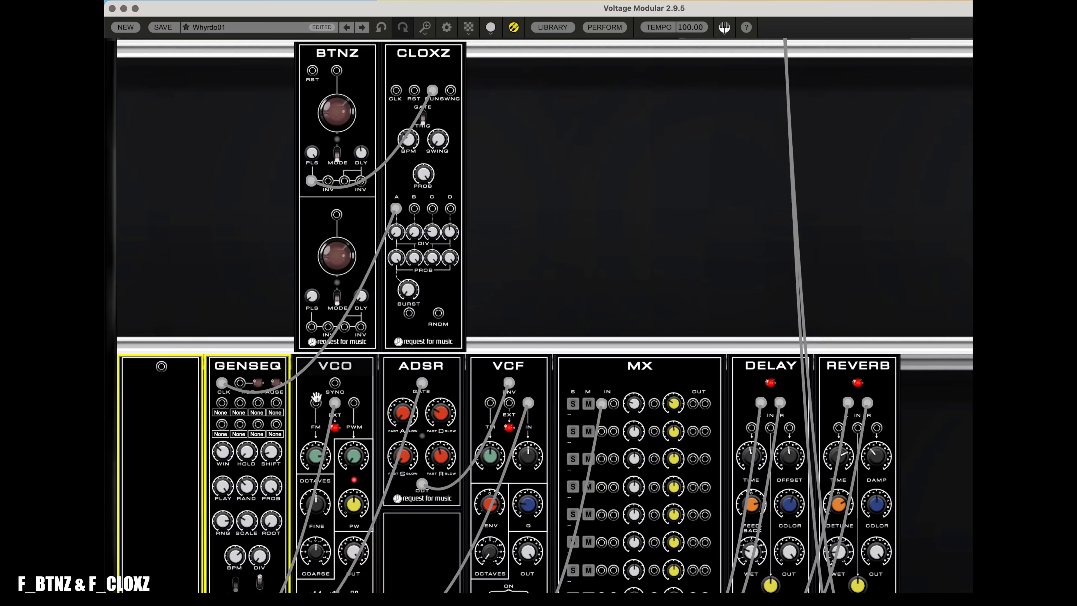
shift+click(302, 392)
shift+click(394, 393)
click(510, 402)
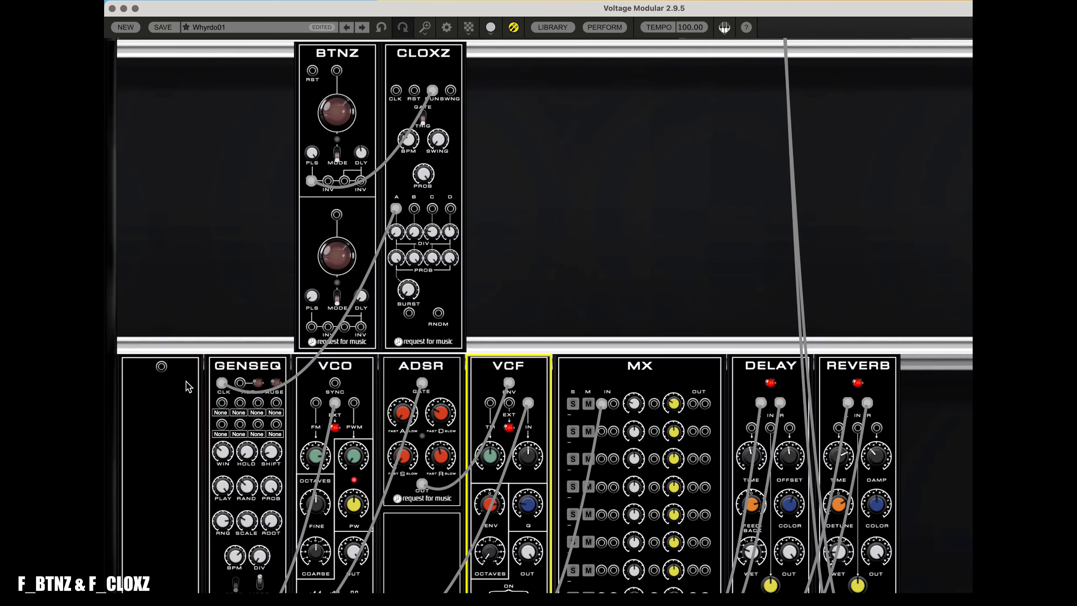
Step: Move the blank panel, GENSEQ, VCO, ADSR and VCF together into the upper row after CLOXZ and align that row's modules left
click(179, 387)
shift+click(224, 399)
shift+click(339, 367)
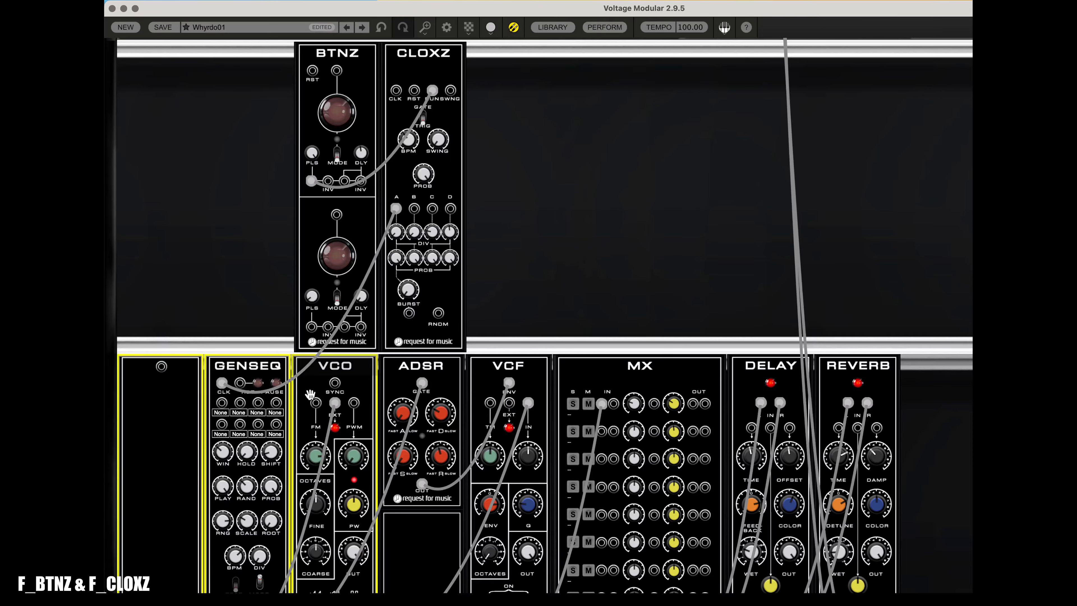
shift+click(409, 371)
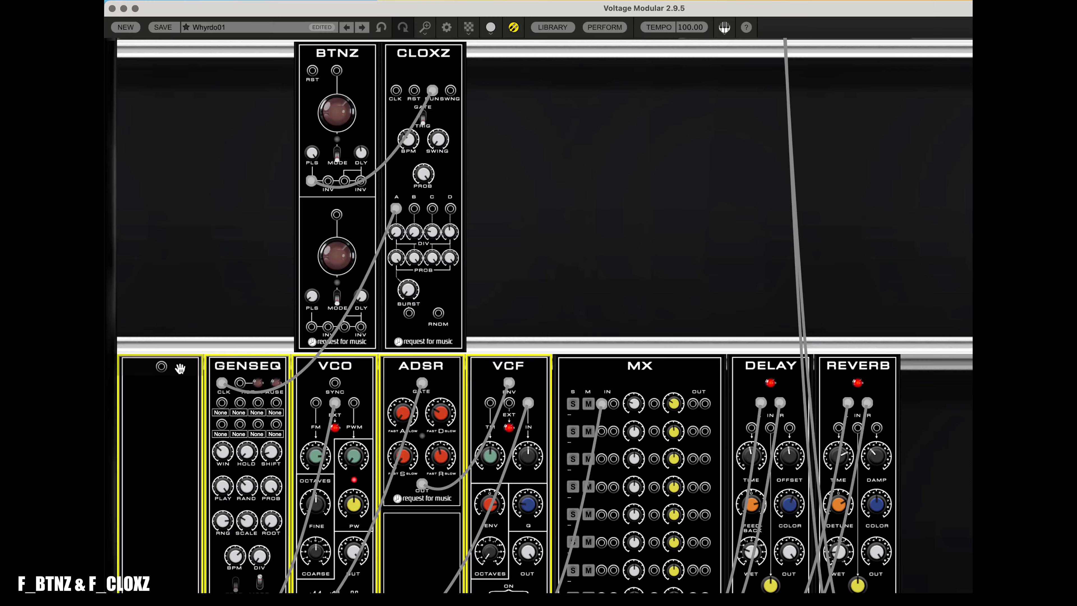
drag(206, 364, 555, 53)
right_click(961, 233)
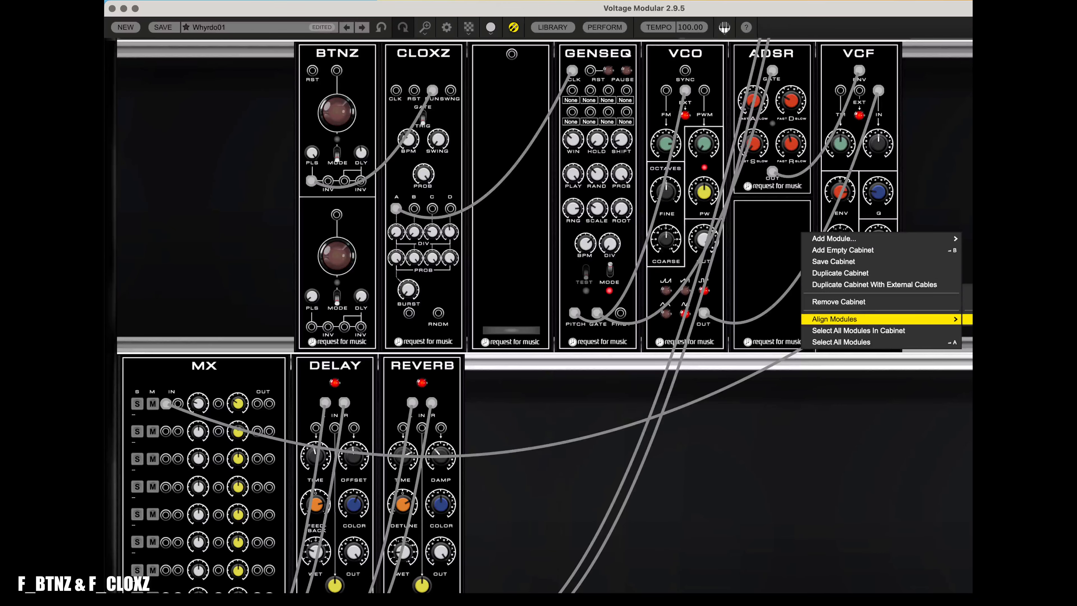
click(969, 324)
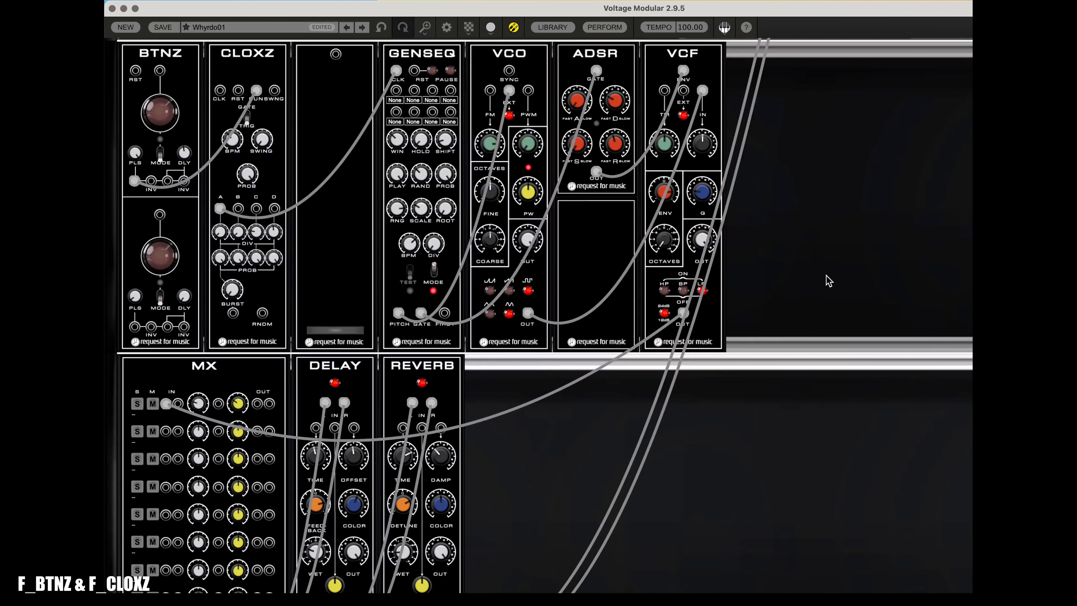
Step: Swap CLOXZ with the blank panel so that CLOXZ sits directly before GENSEQ
drag(784, 144, 339, 187)
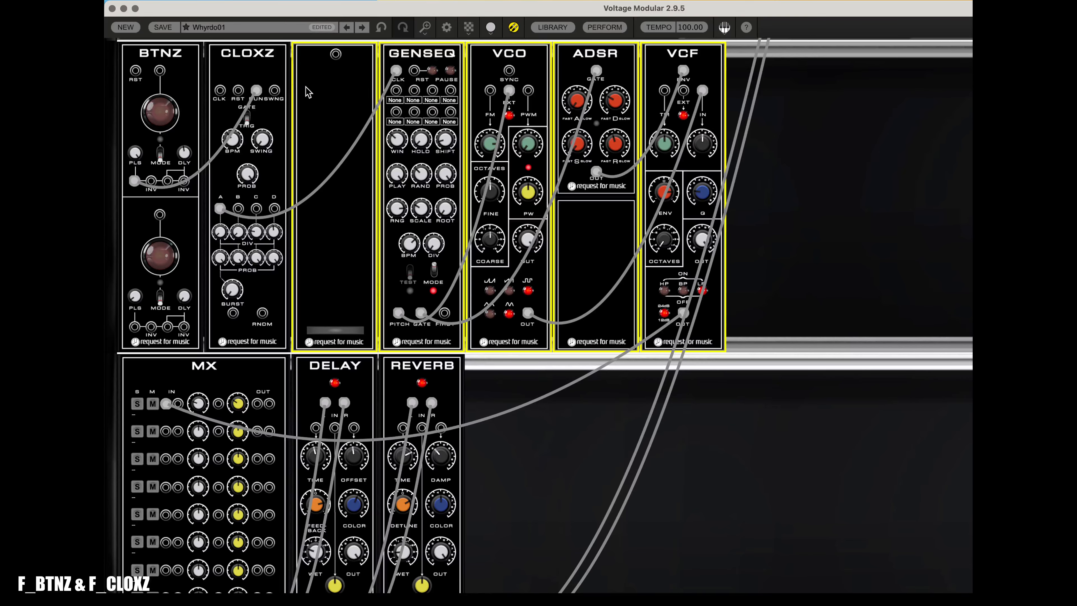
click(765, 158)
drag(262, 55, 363, 88)
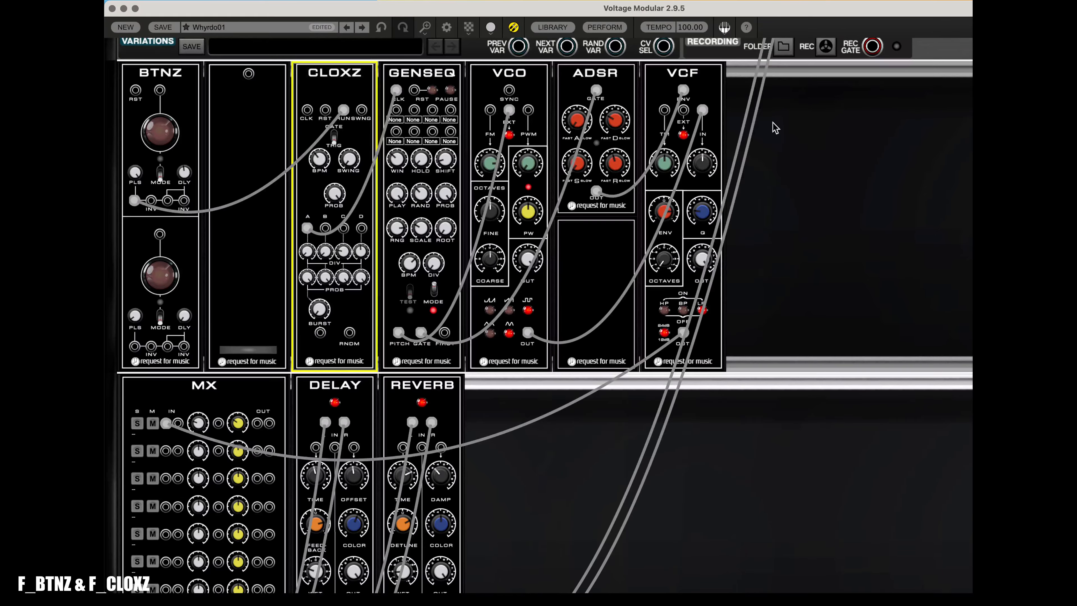
Step: Duplicate the voice modules from the blank panel and CLOXZ through VCF at the end of the upper row
drag(773, 121, 805, 108)
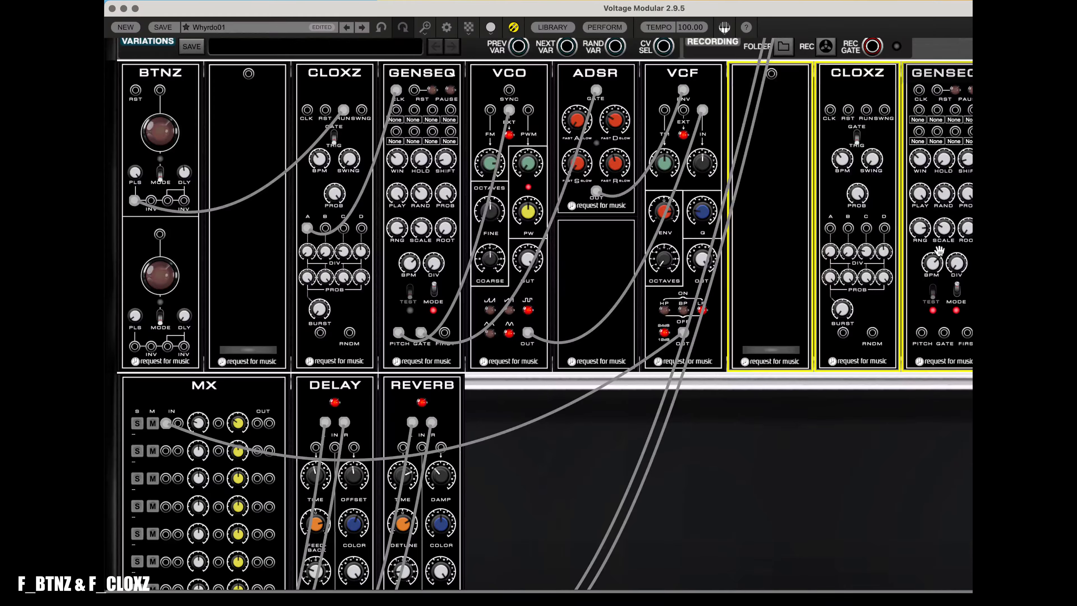
key(super+minus)
key(super+minus)
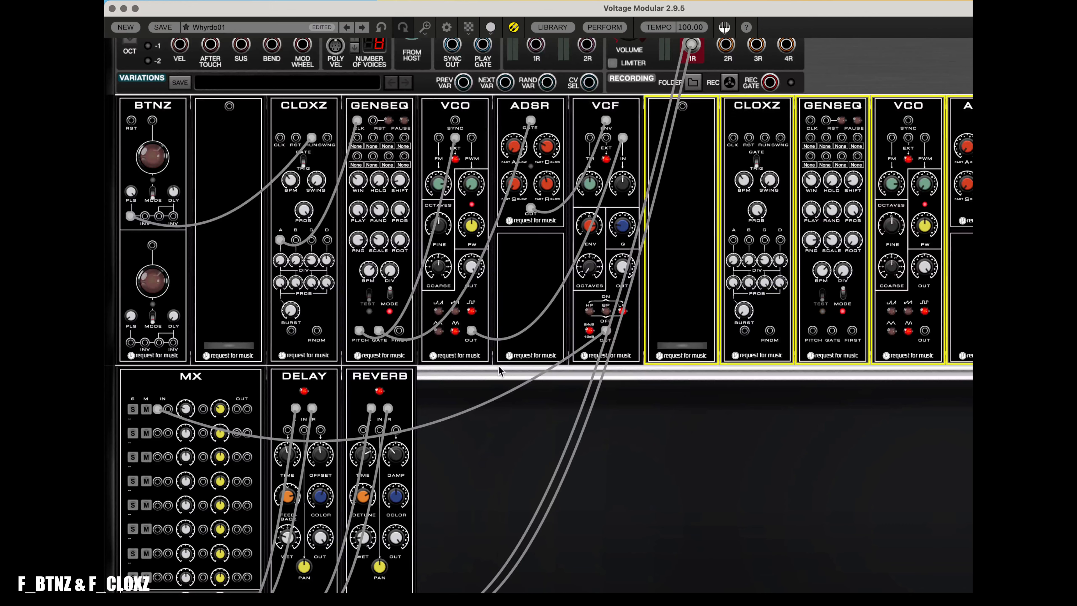
Step: Move MX, DELAY and REVERB together along the lower row so that MX starts beneath ADSR
drag(480, 424, 609, 376)
right_click(595, 425)
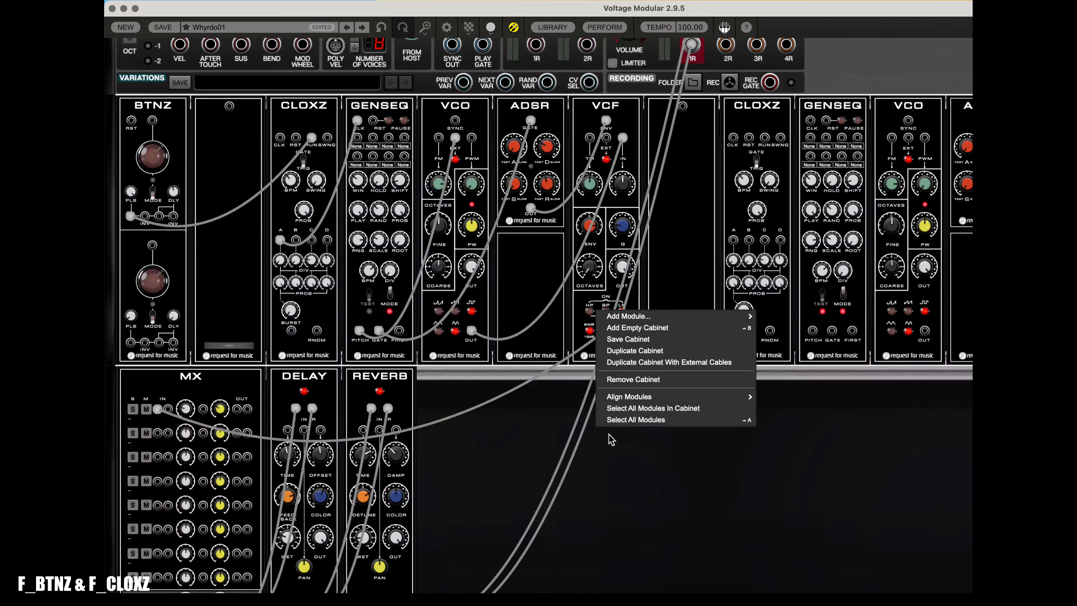
click(804, 401)
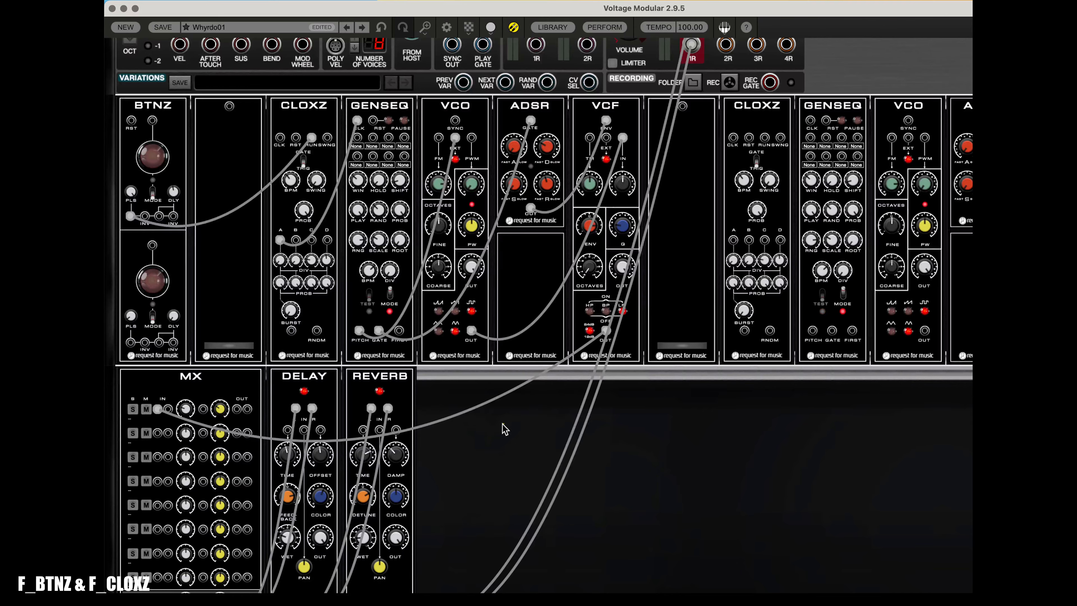
drag(504, 428, 118, 368)
drag(184, 387, 563, 388)
click(901, 453)
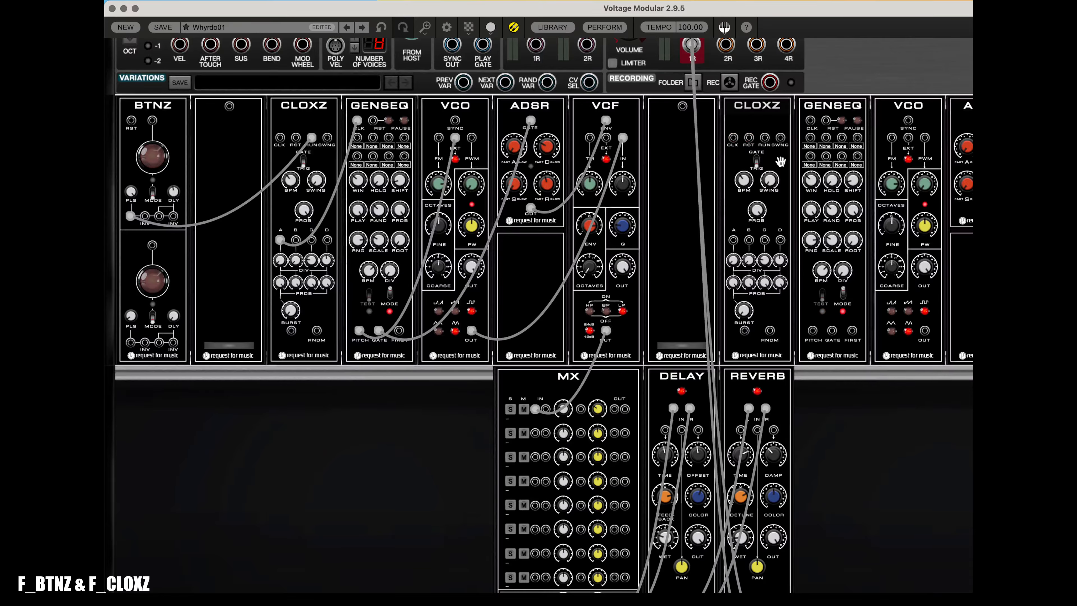
Step: Patch the upper BTNZ output into the duplicate CLOXZ's RUN input and that CLOXZ's output A into the duplicate GENSEQ's CLK input
drag(764, 137, 130, 215)
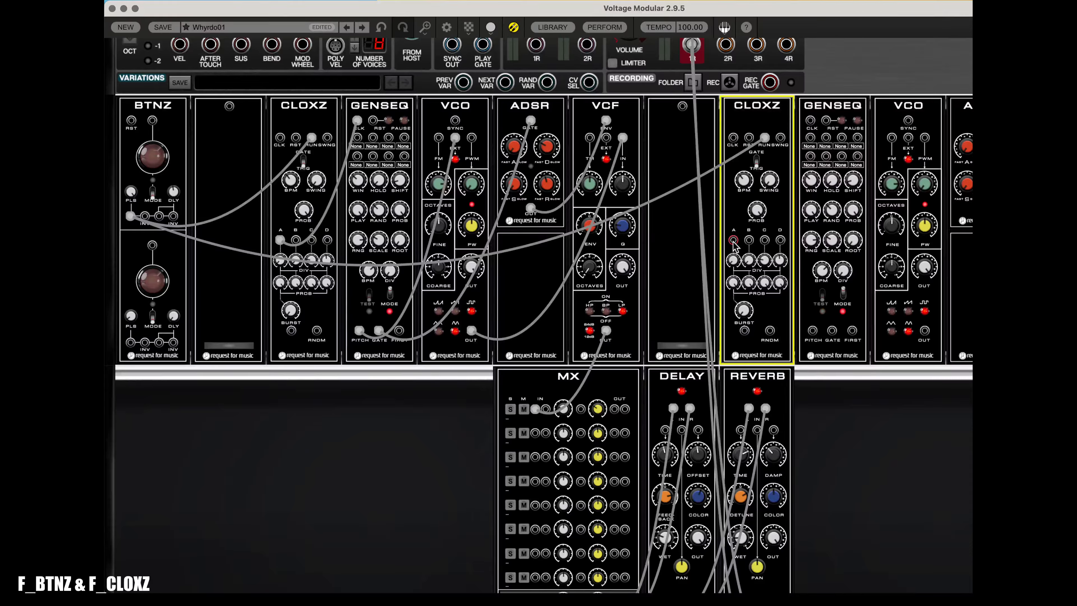
drag(733, 240, 826, 121)
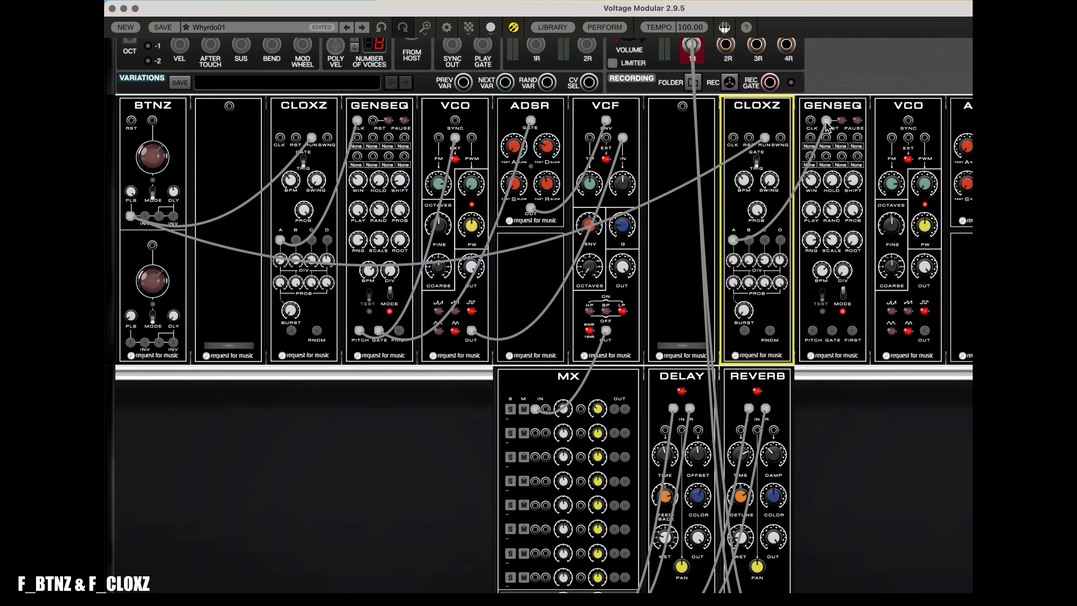
mouse_move(826, 122)
mouse_down()
mouse_move(759, 207)
mouse_move(827, 147)
mouse_move(810, 124)
mouse_up()
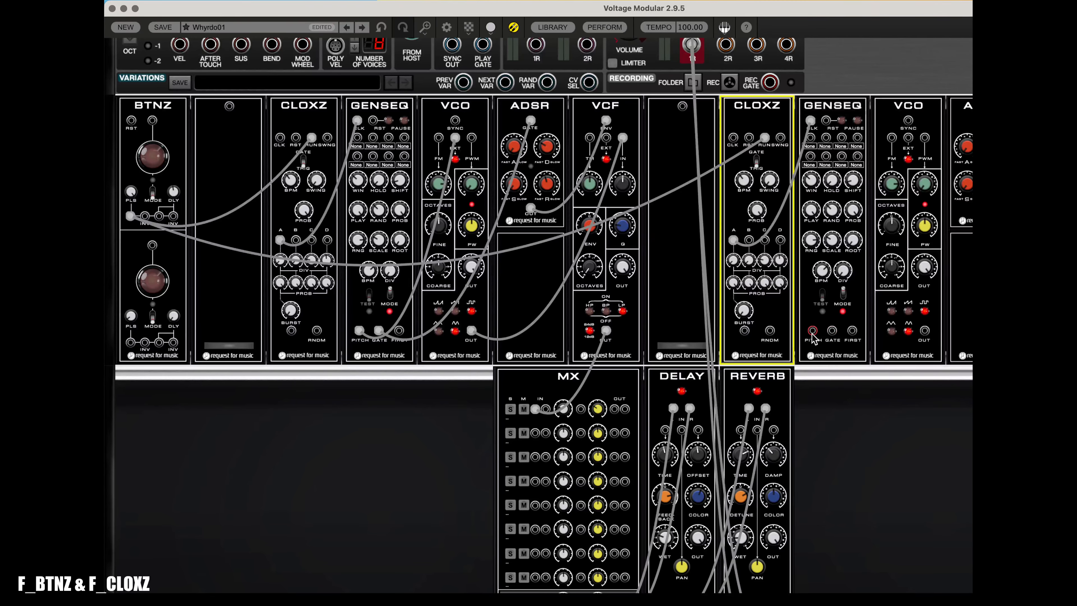
Step: Wire the duplicate voice with GENSEQ pitch to VCO EXT, gate to ADSR, VCO output to VCF, and VCF output to MX channel 2
drag(812, 333, 908, 137)
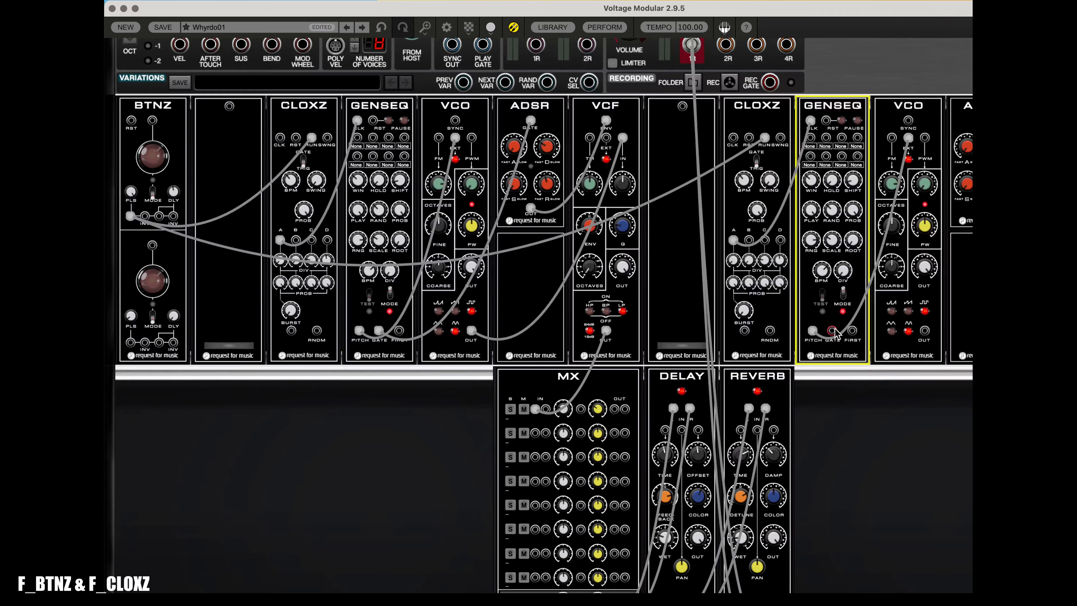
drag(832, 331, 983, 121)
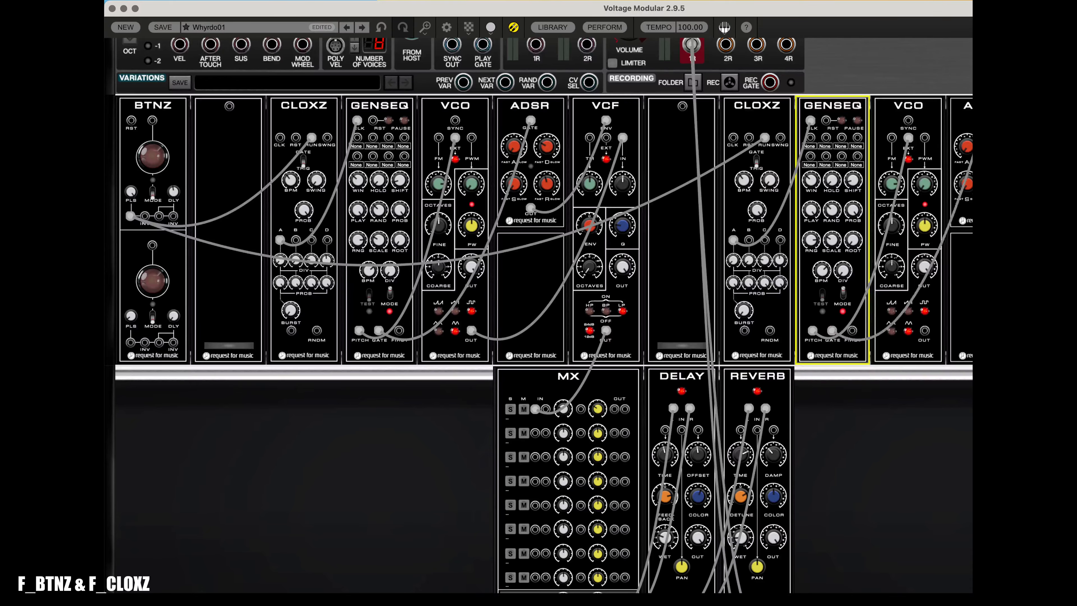
drag(983, 208, 925, 331)
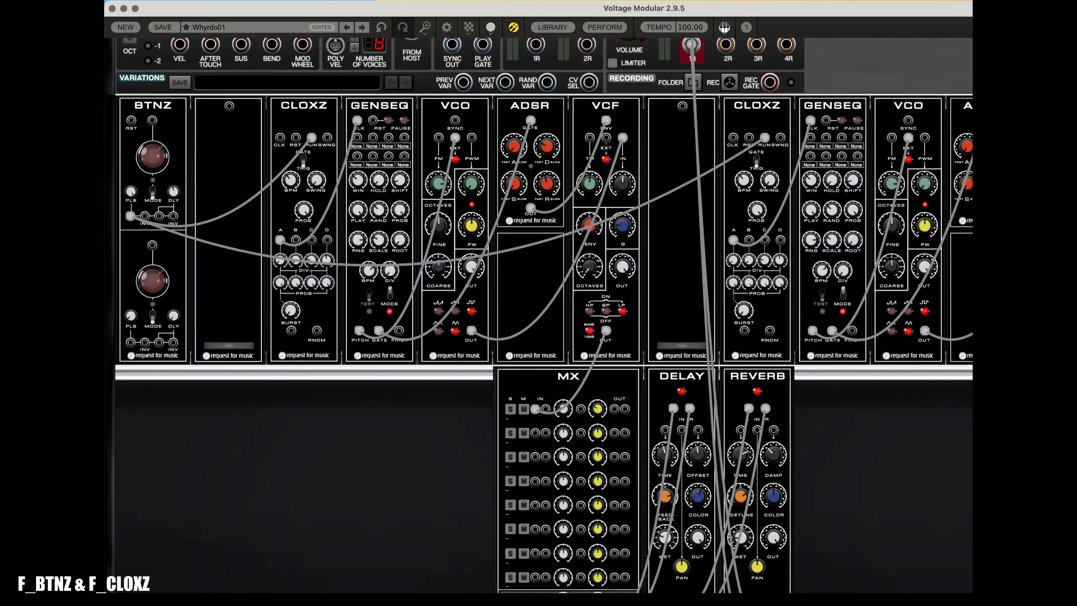
drag(1059, 330, 534, 433)
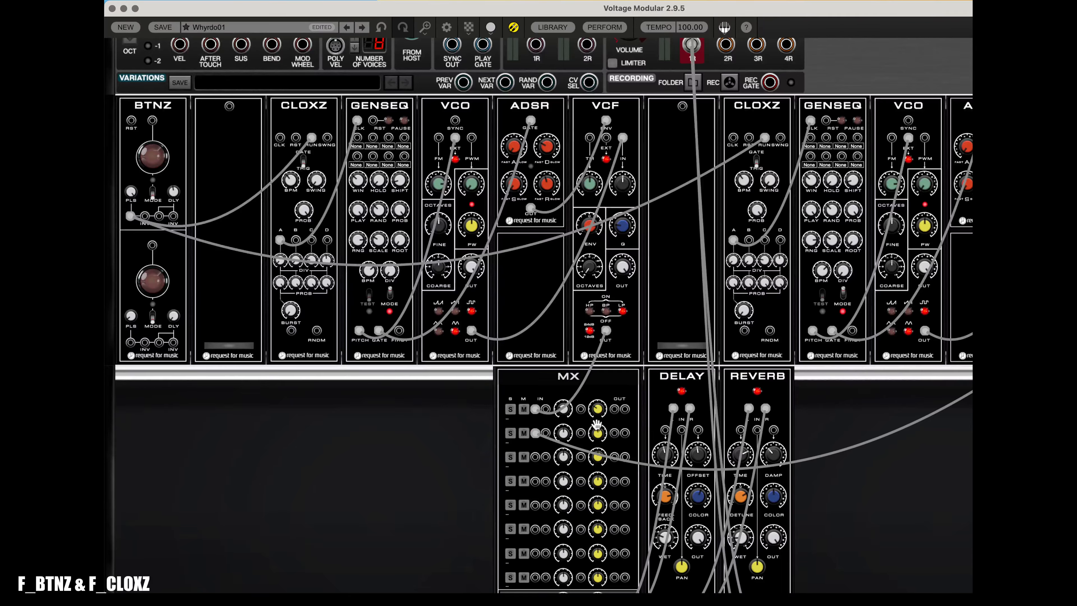
Step: Start both clocks with the upper BTNZ button and adjust the volume of MX channel 2
click(596, 424)
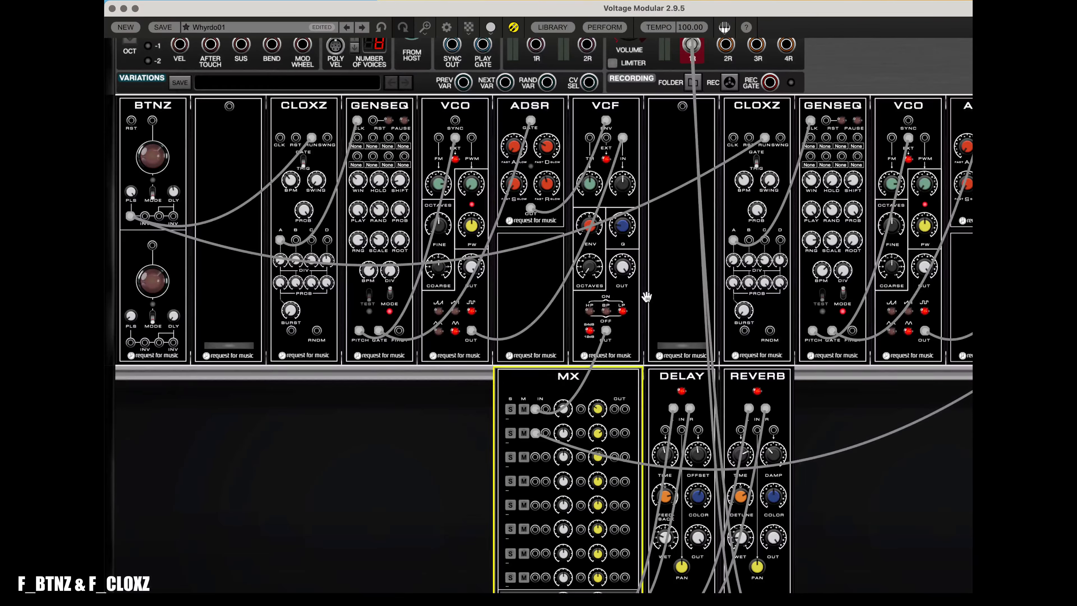
click(163, 163)
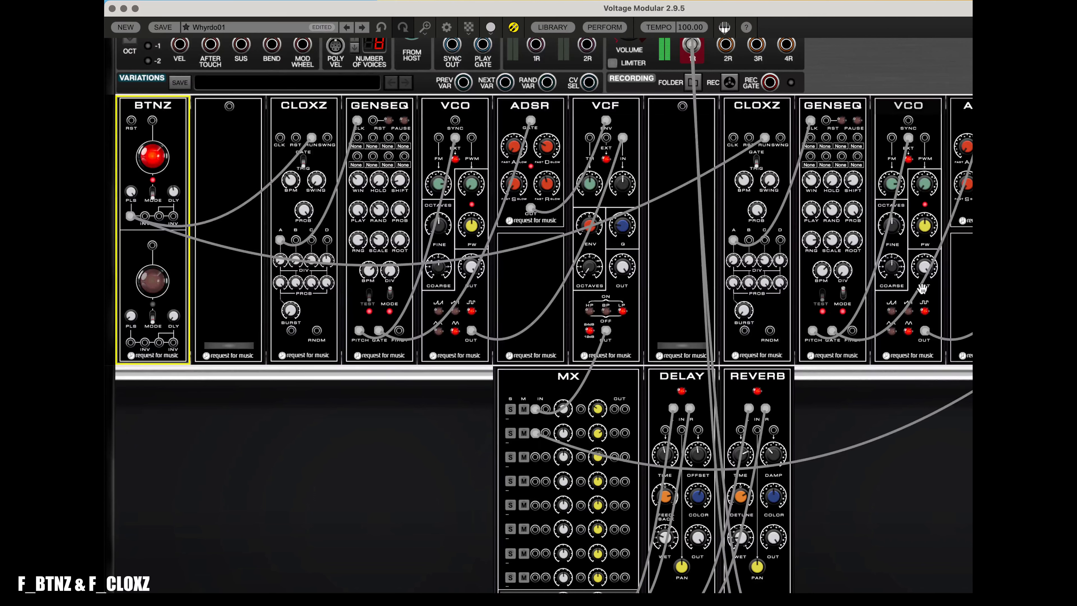
click(571, 419)
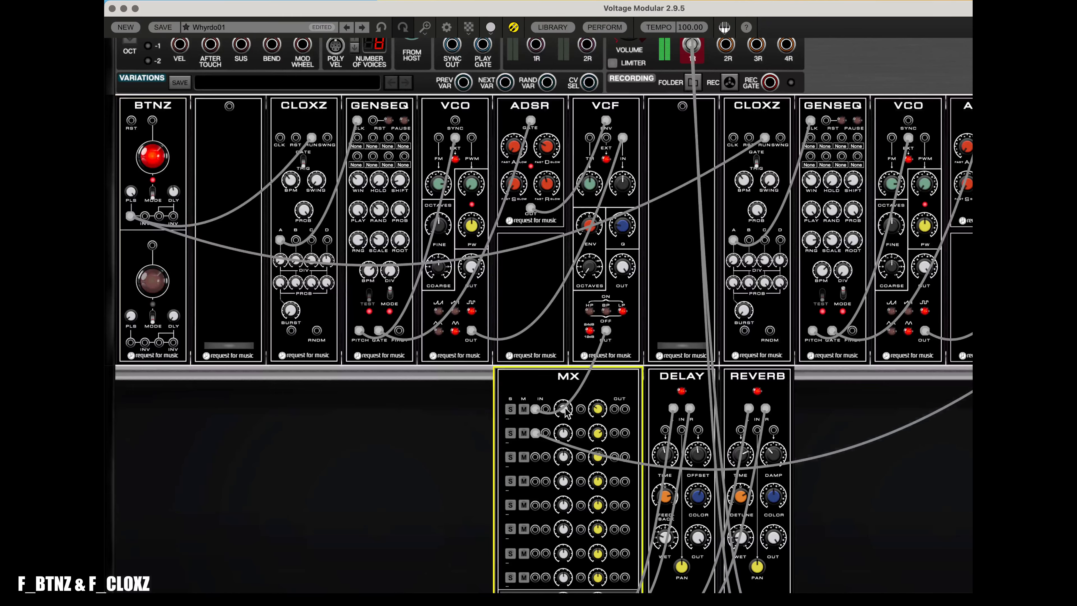
drag(565, 431, 562, 422)
Step: Patch the first output of the lower BTNZ button into the first CLOXZ's RST input
click(153, 281)
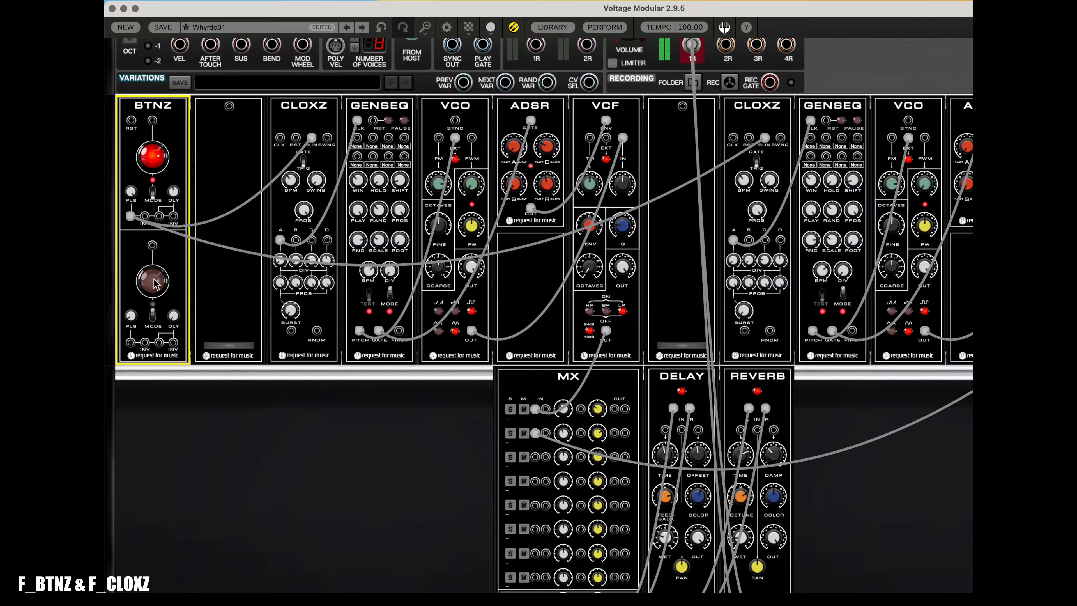
drag(131, 342, 296, 137)
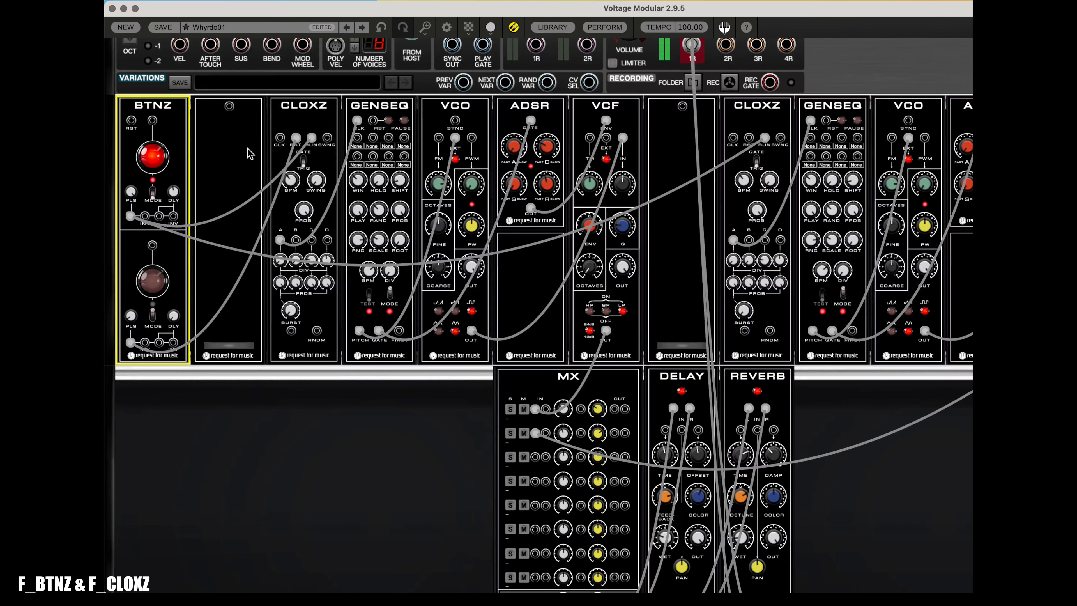
Step: Stop the clocks, then move one upper BTNZ run cable to that button's delayed output and set DELAY A to 100
click(153, 161)
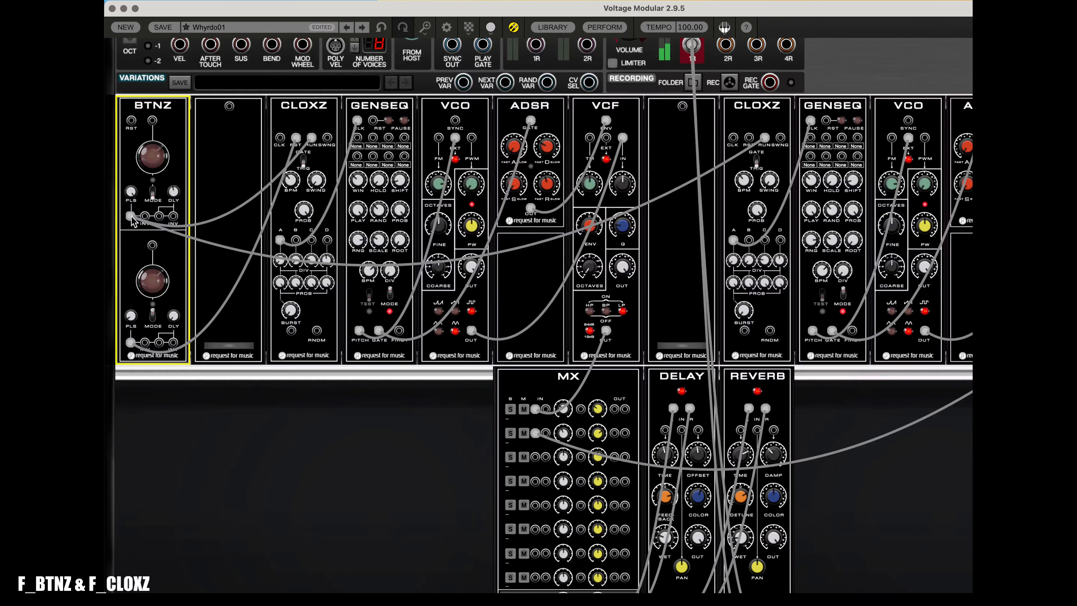
mouse_move(133, 216)
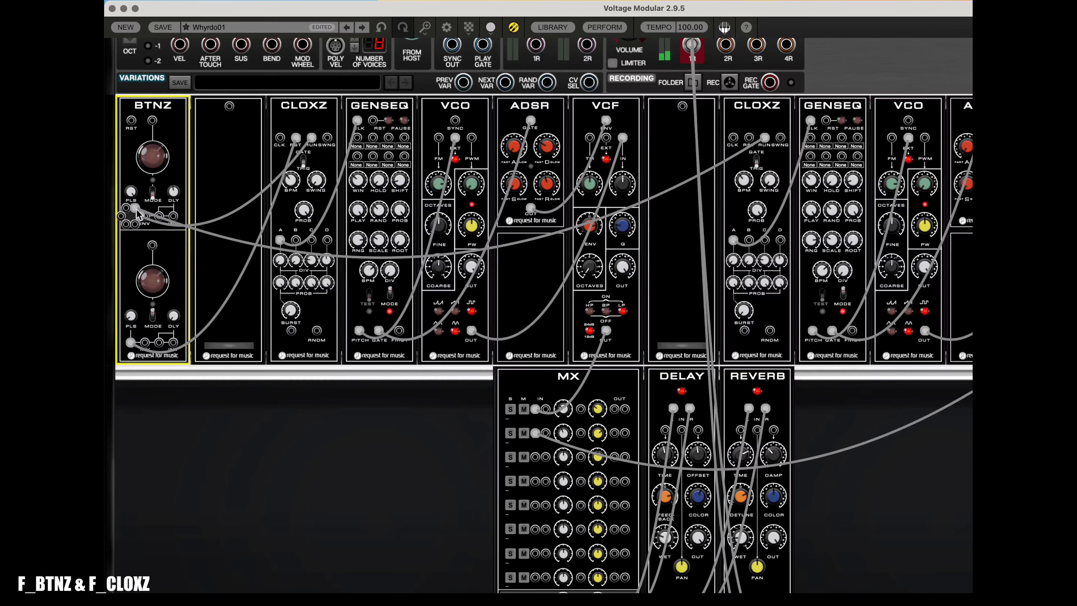
drag(135, 209, 159, 217)
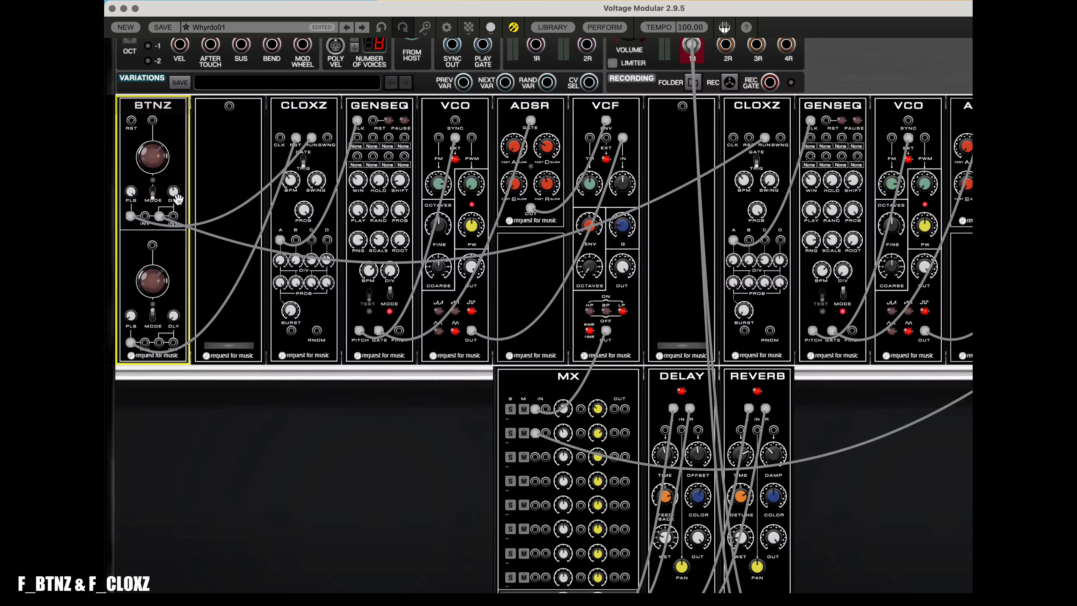
mouse_move(178, 192)
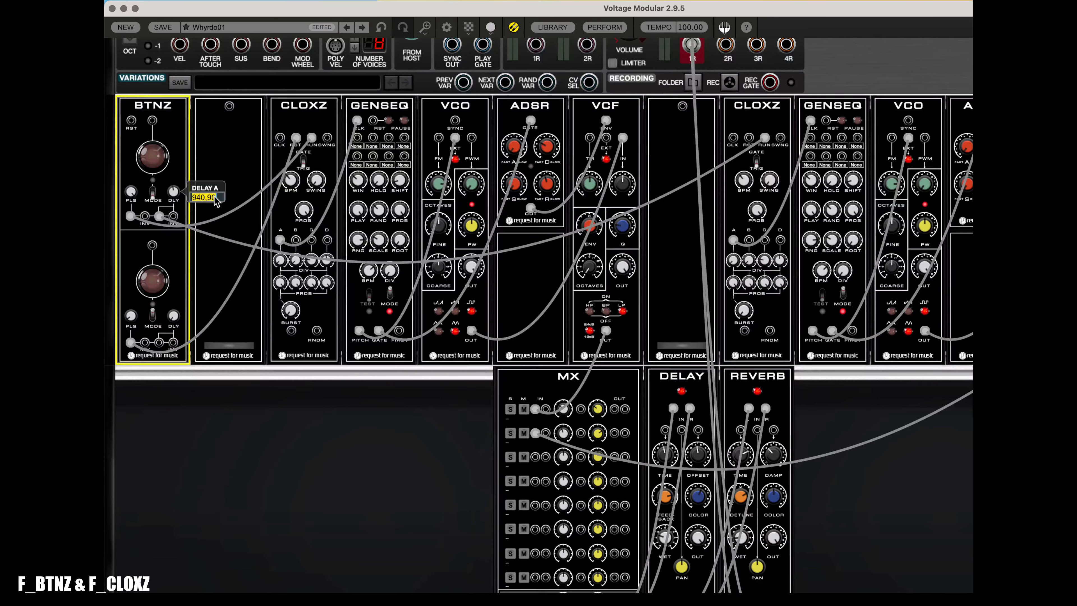
text(100)
key(Return)
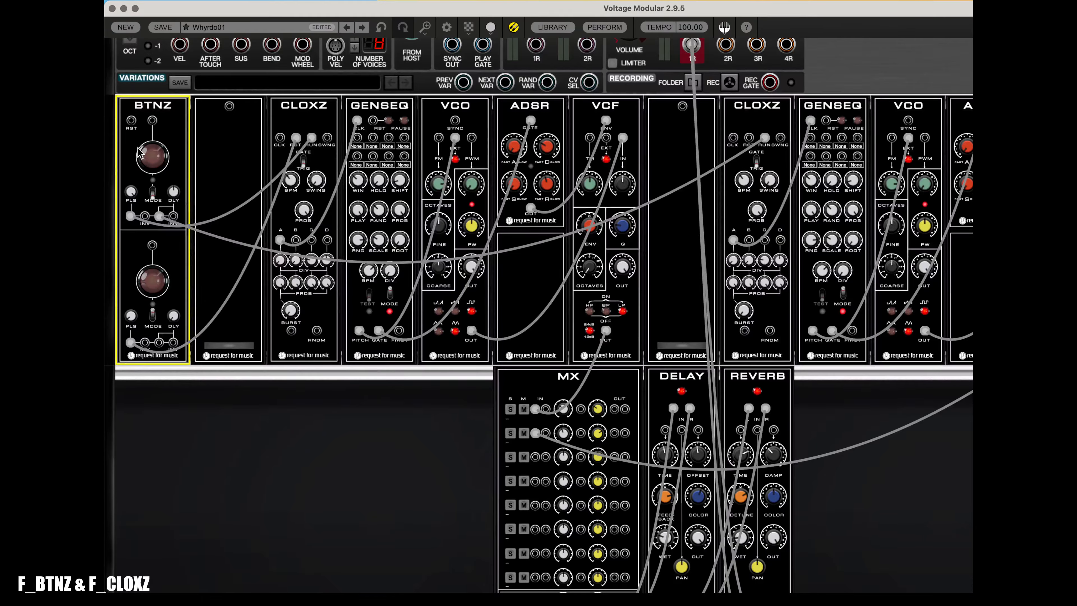
Step: Try the upper BTNZ button, set MX channel 2's volume to about 0.67 and adjust that channel's panning
click(148, 158)
click(567, 443)
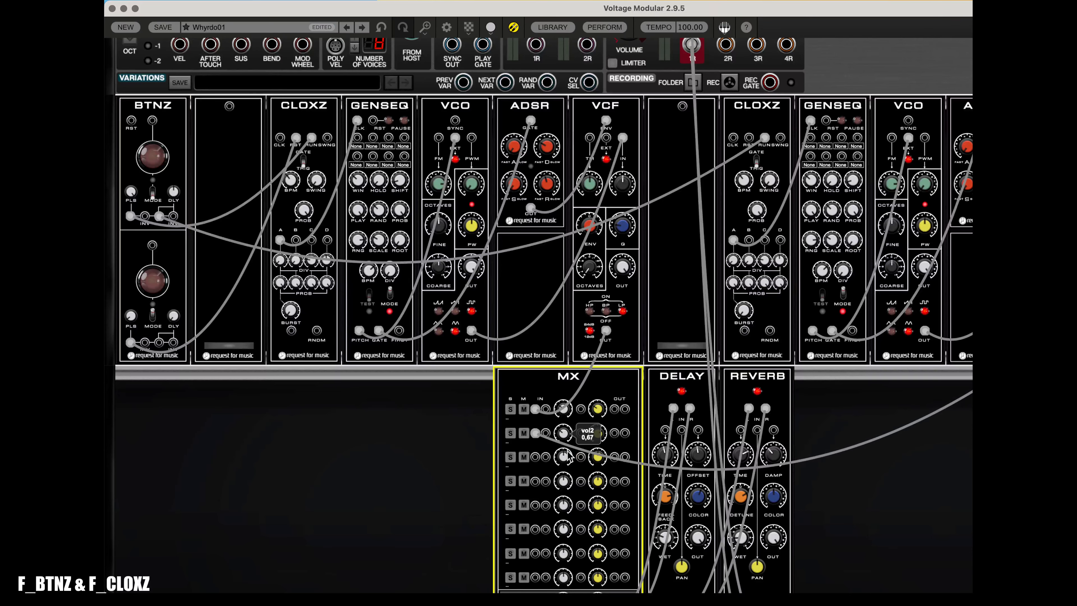
mouse_move(598, 432)
mouse_down()
mouse_move(600, 411)
mouse_move(601, 421)
mouse_up()
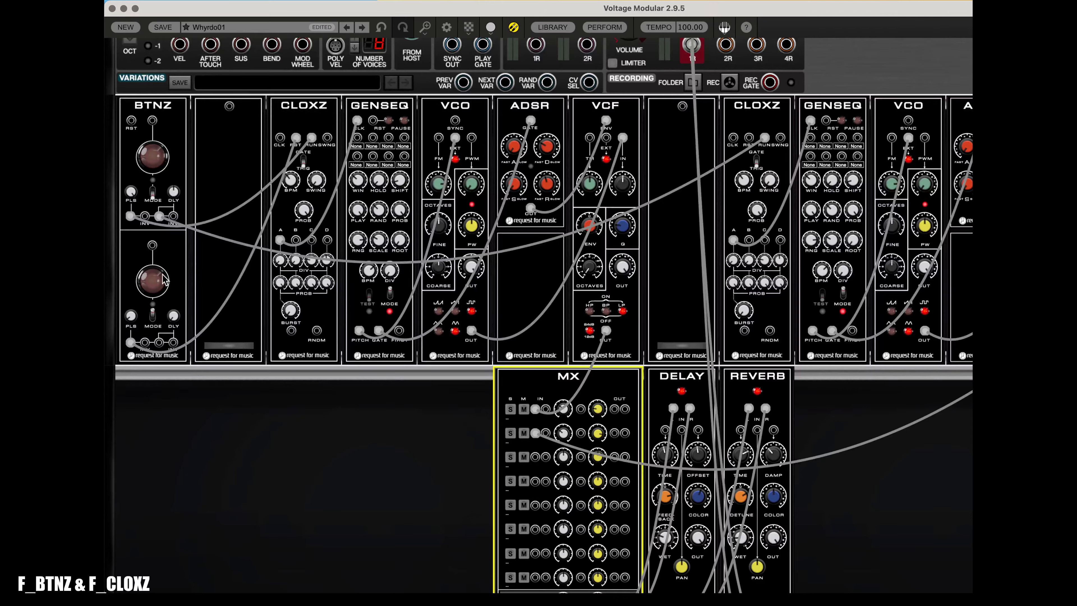
Step: Start and stop the two voices with the upper BTNZ button to test the delayed run signal
click(143, 167)
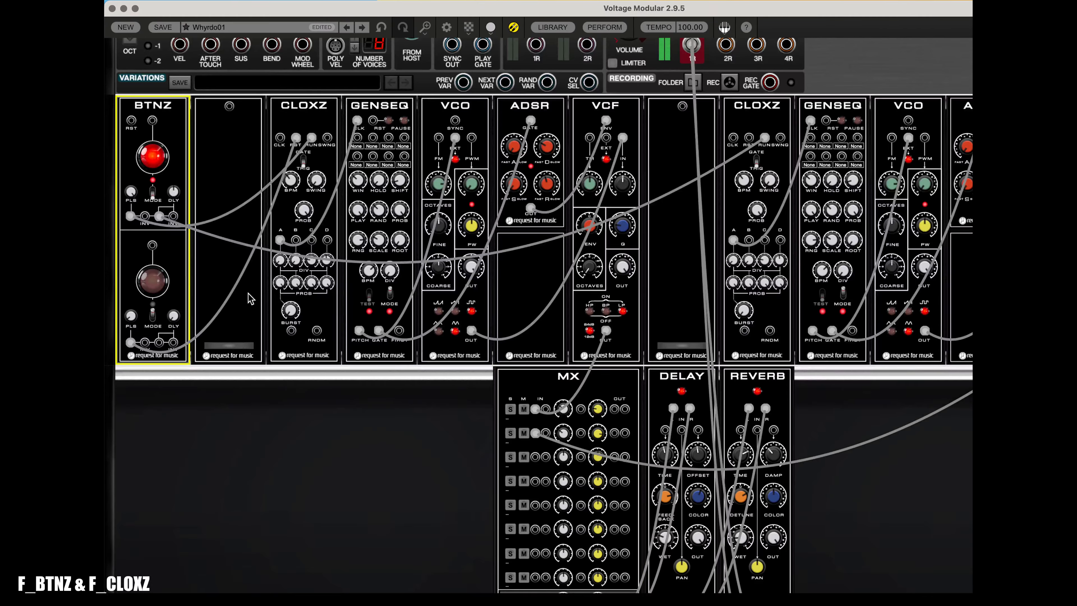
click(163, 144)
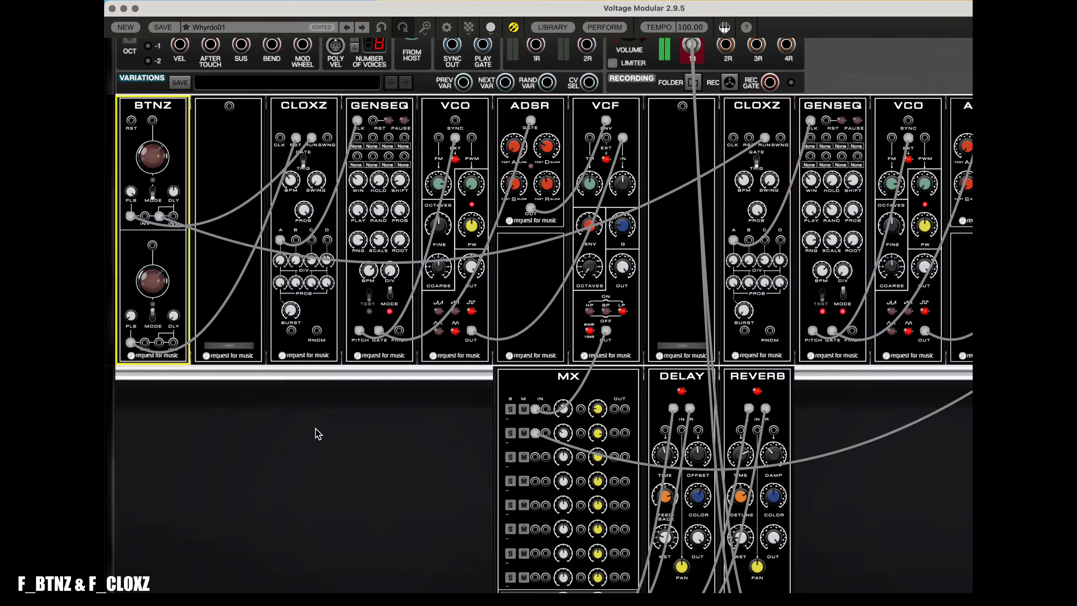
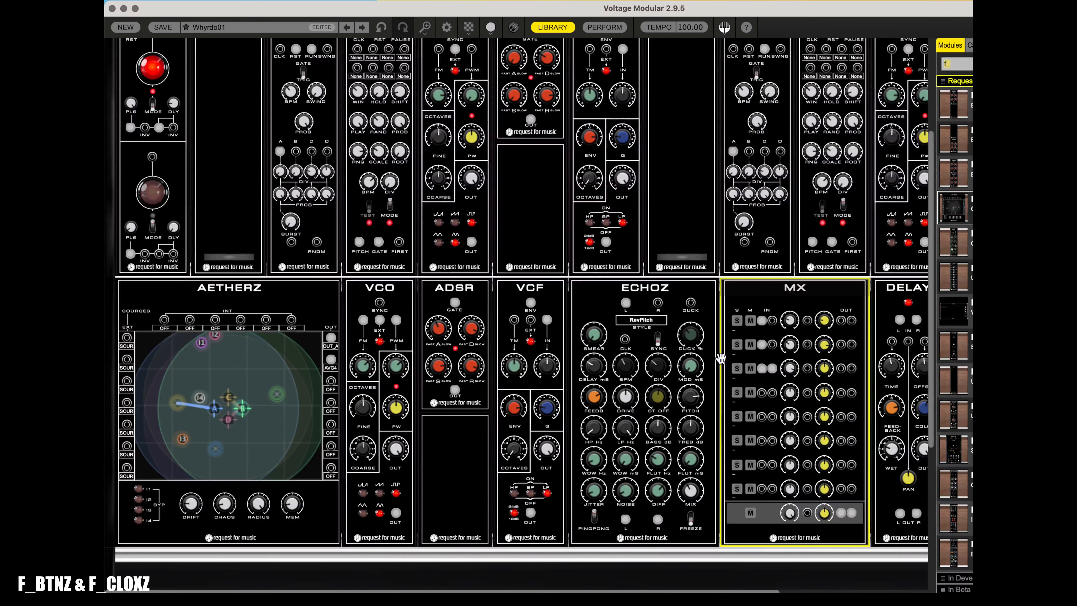
Step: Patch the lower-row VCO's output into the first external source input of AETHERZ
drag(396, 513, 127, 337)
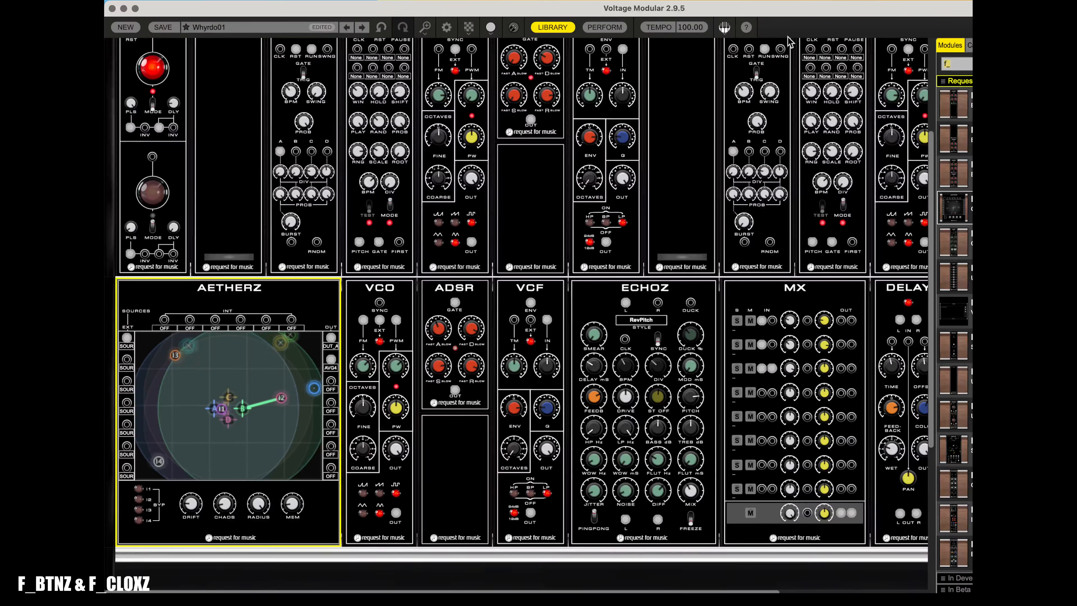
click(781, 49)
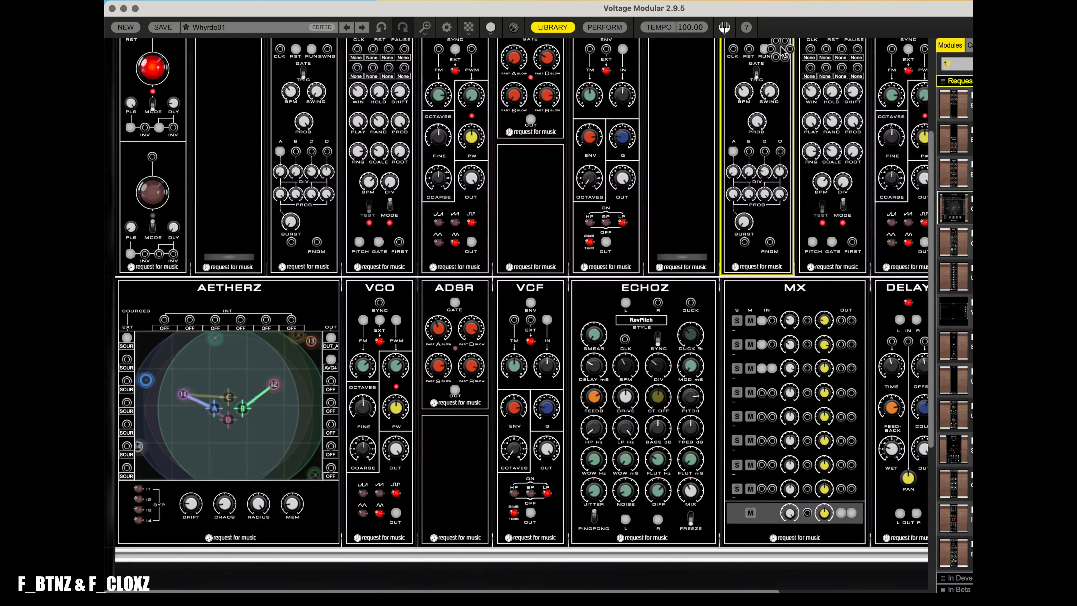
Step: Load the Ambient Shimmer module preset on ECHOZ and review its preset list again
key(super+minus)
key(super+minus)
key(super+minus)
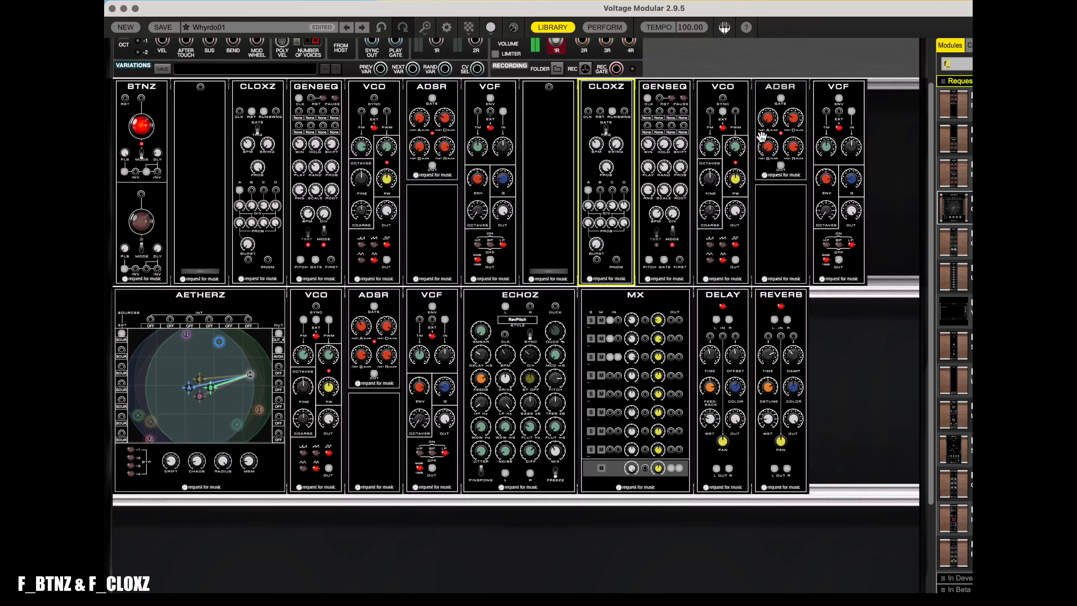
right_click(560, 299)
mouse_move(562, 302)
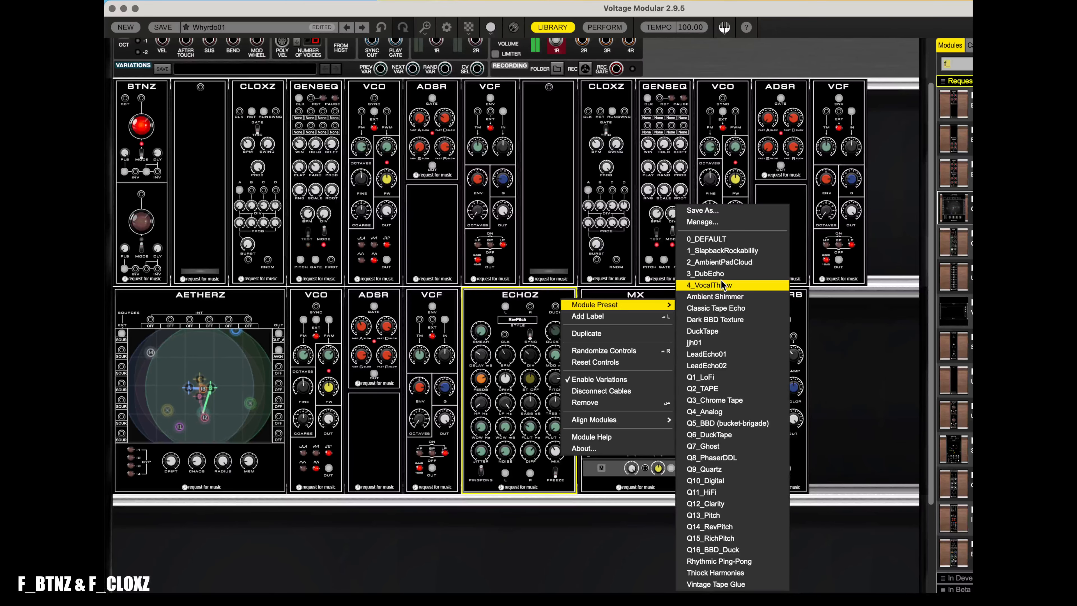
click(728, 298)
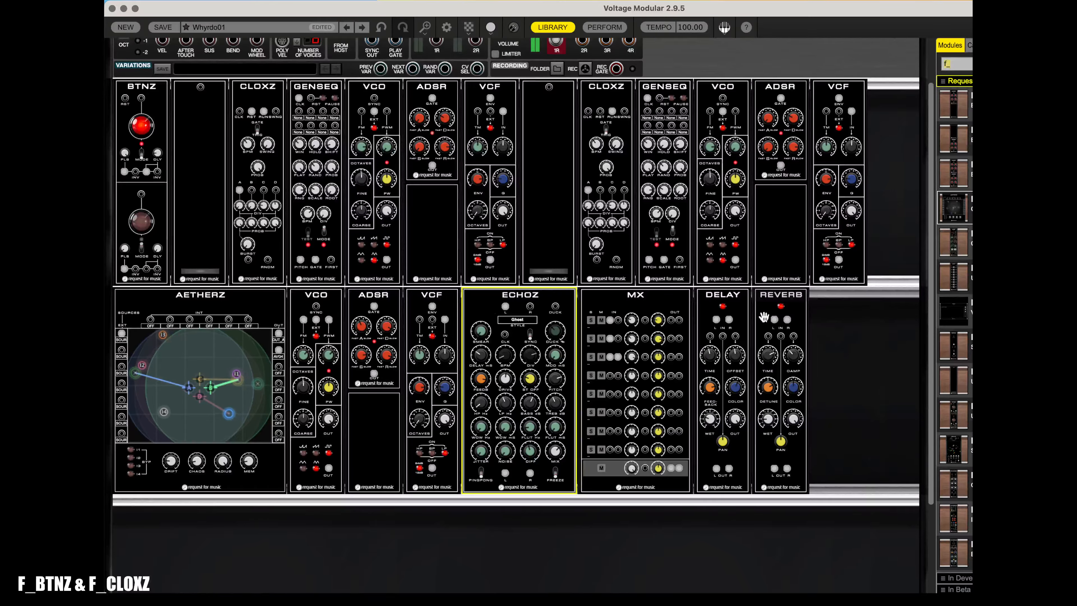
right_click(558, 308)
mouse_move(570, 305)
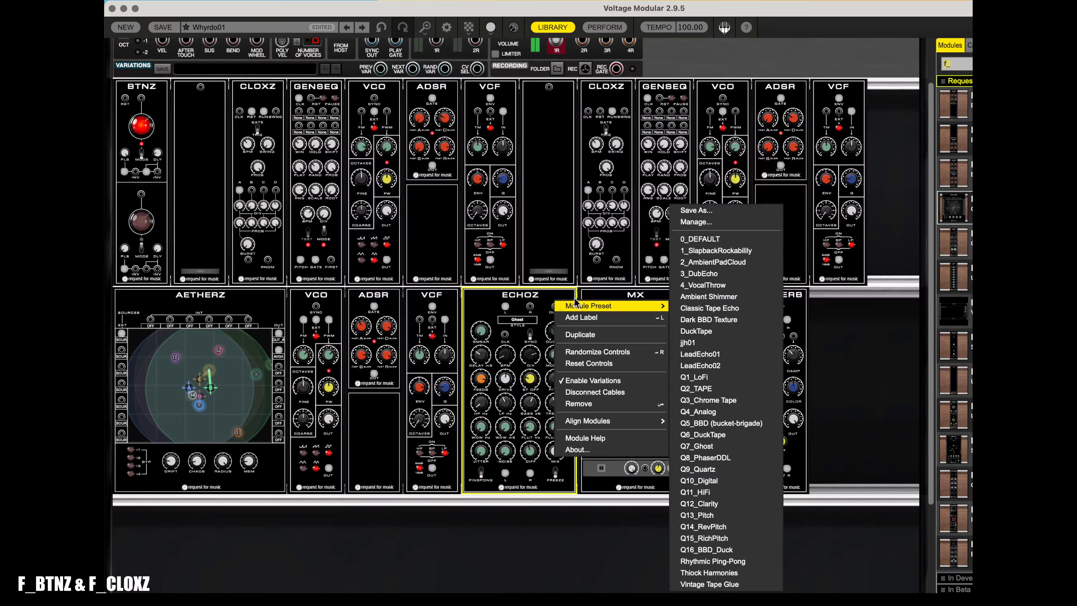
click(702, 308)
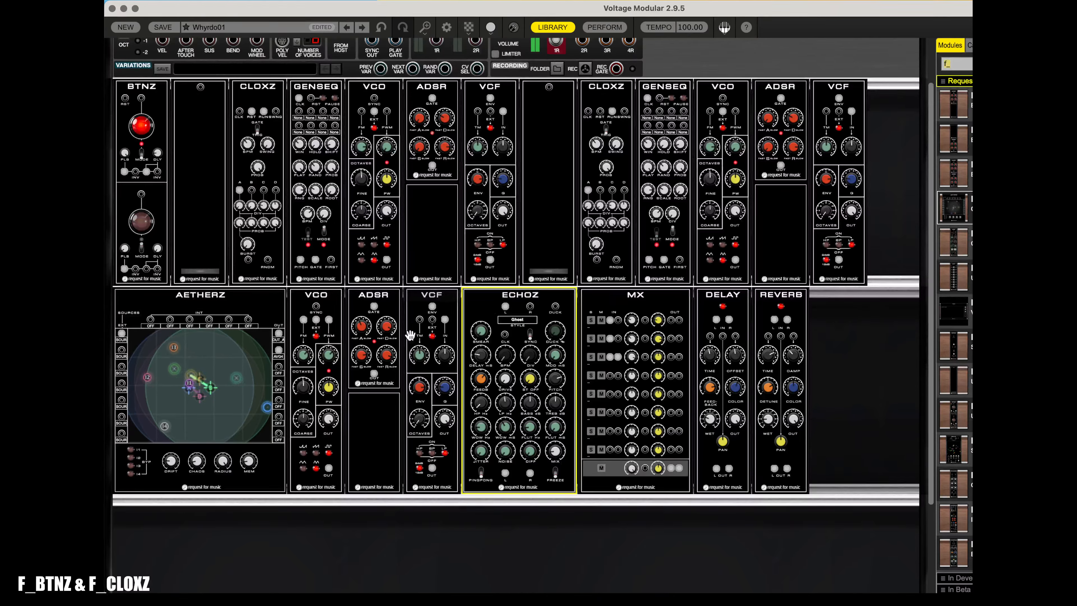
Step: Inspect the two GENSEQ modules and check the DIV rate setting on the first one
click(668, 173)
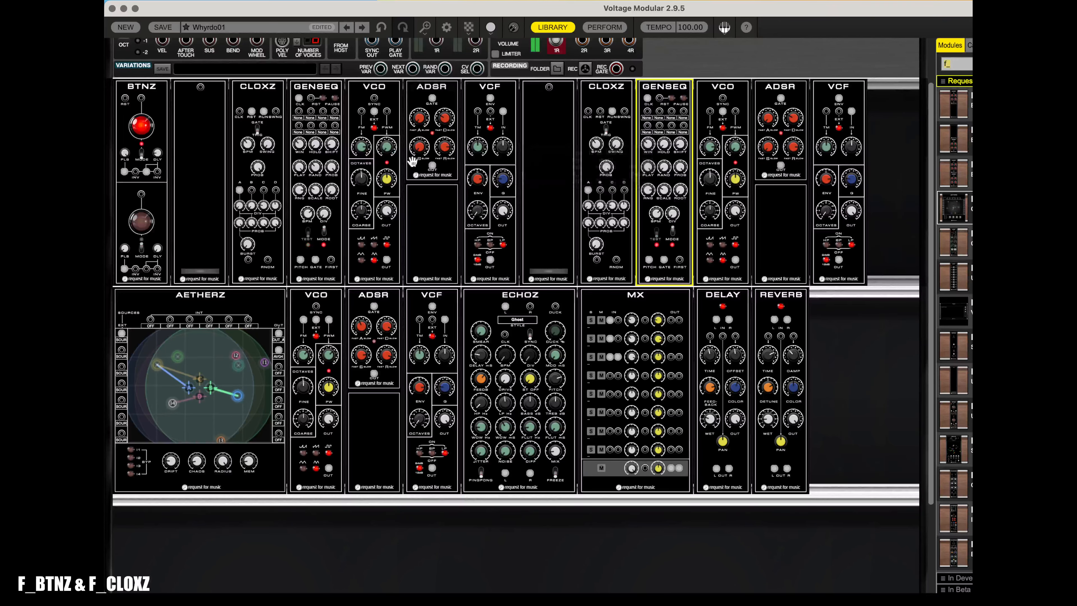
click(317, 172)
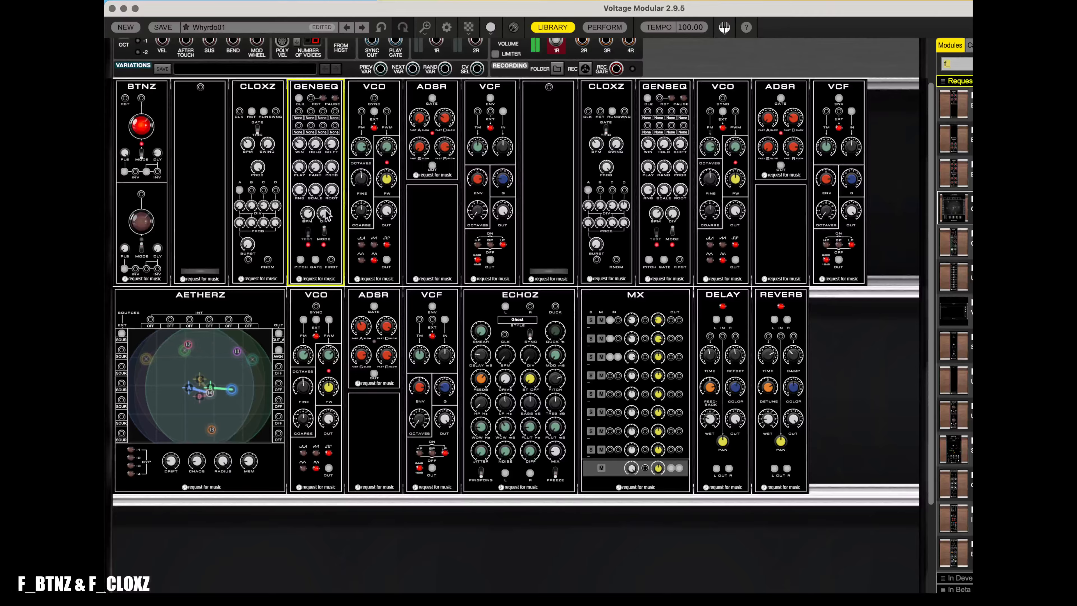
mouse_move(326, 216)
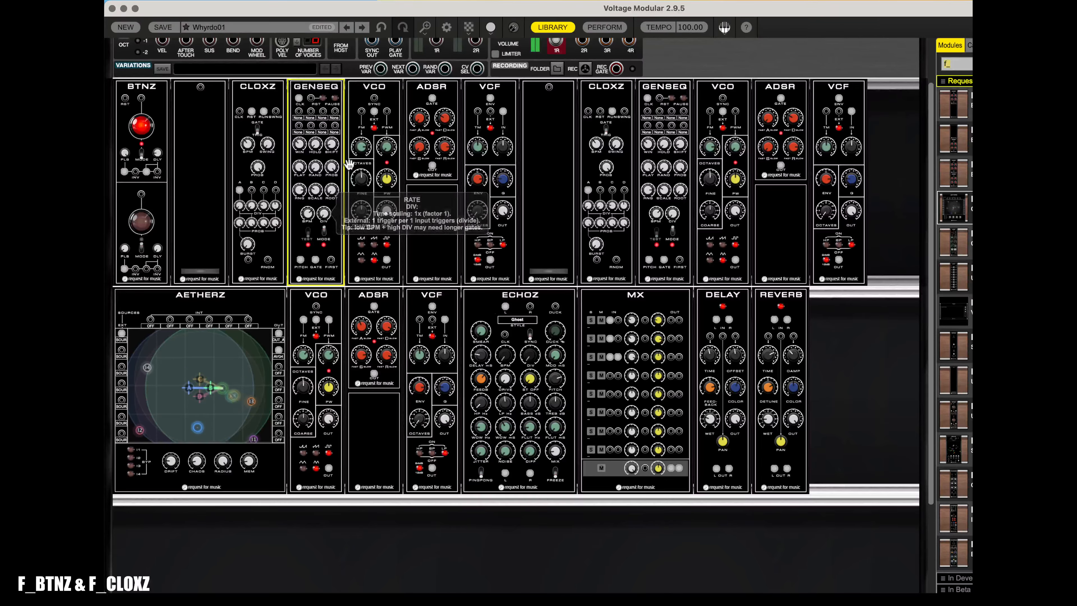
Step: Turn down the main output volume and check the cable on the first CLOXZ's RST input
scroll(424, 166, up, 3)
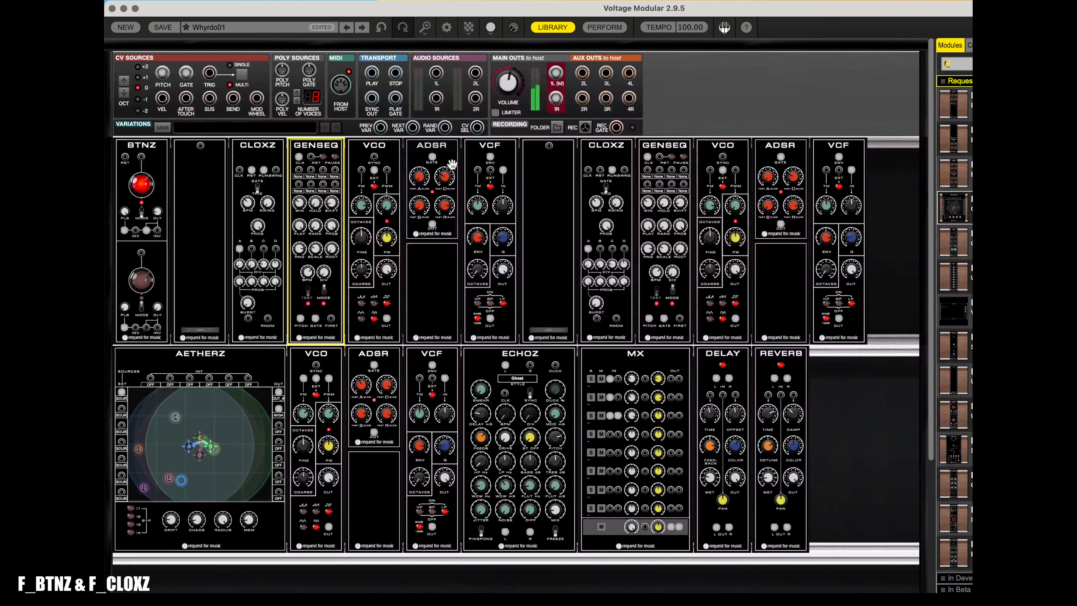
drag(507, 84, 534, 176)
mouse_move(253, 172)
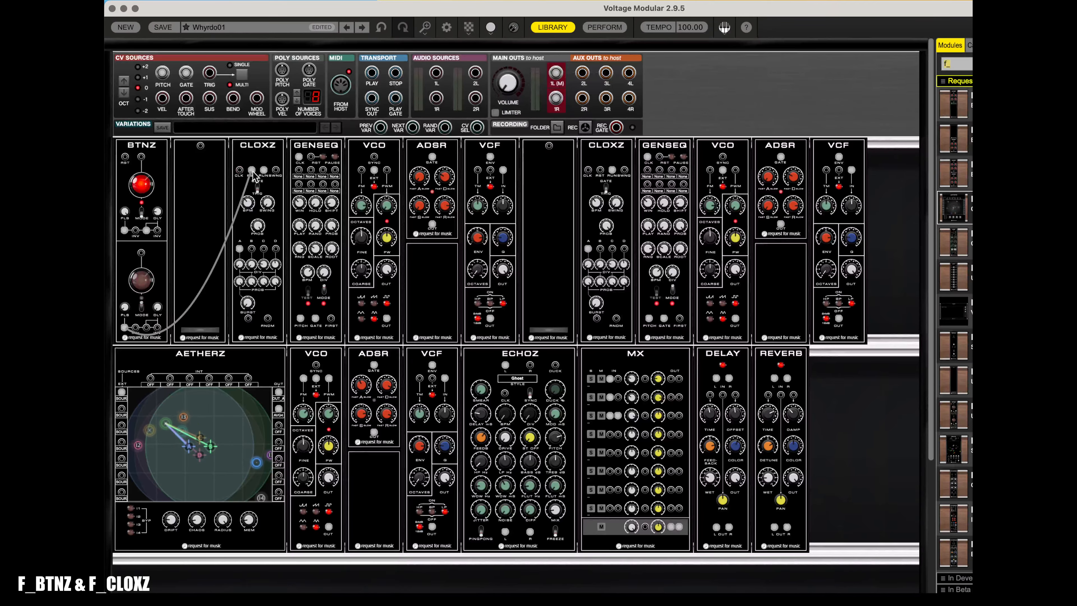